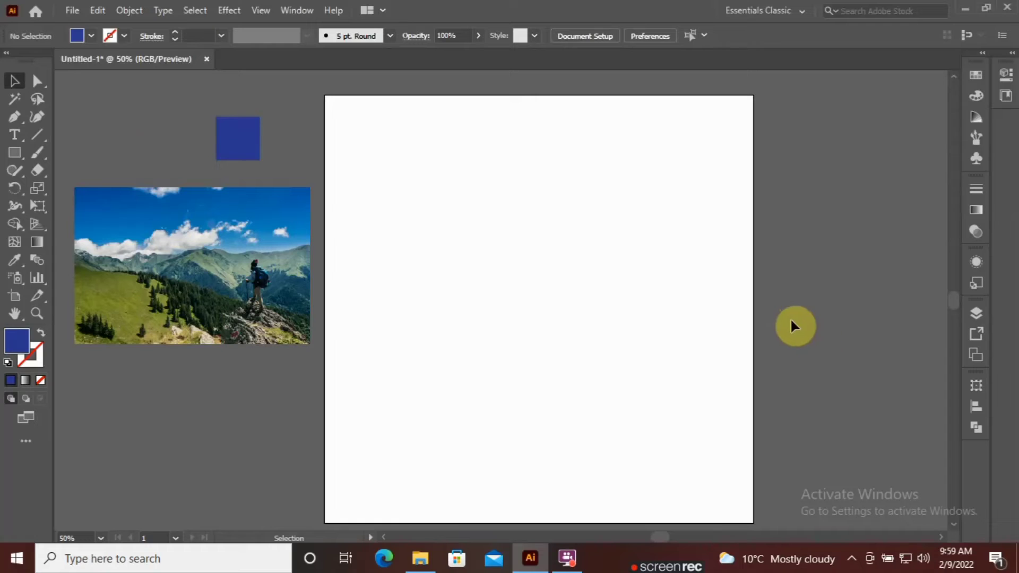
# Draw a blue rectangle spanning the artboard from top-left to bottom-right corner, then deselect it.
pyautogui.click(14, 153)
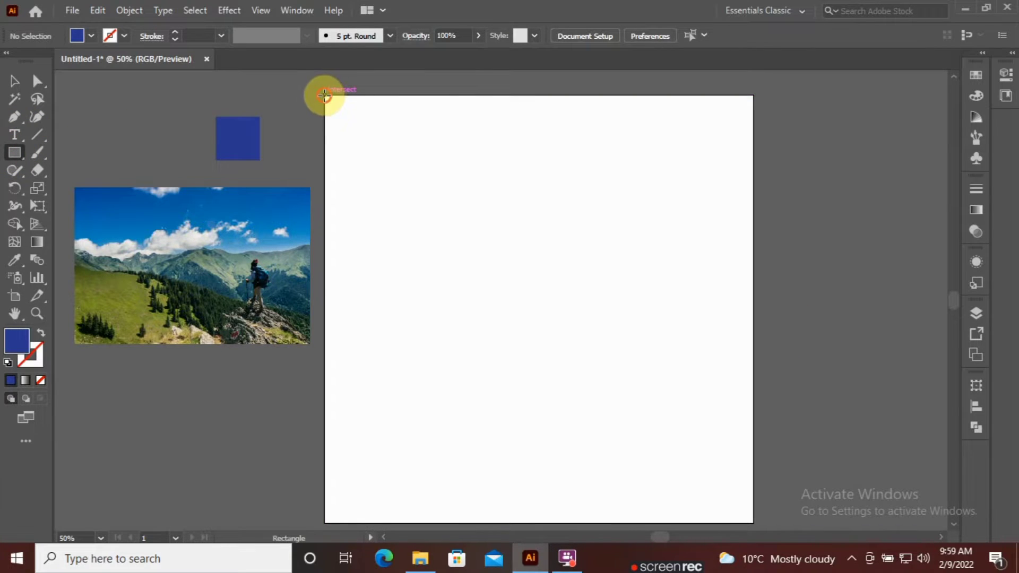
pyautogui.moveTo(324, 95); pyautogui.dragTo(753, 520)
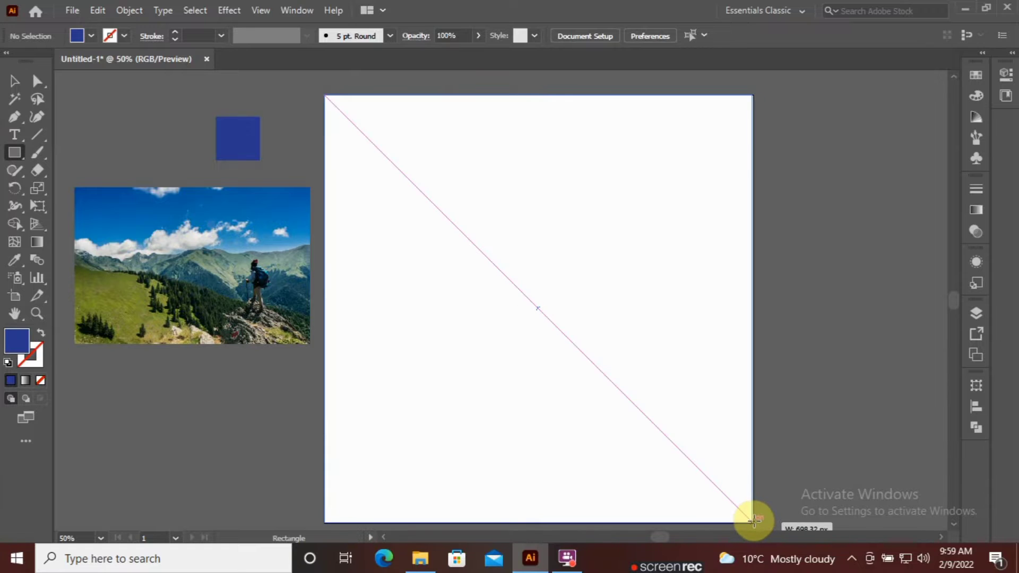
pyautogui.moveTo(753, 520); pyautogui.dragTo(753, 521)
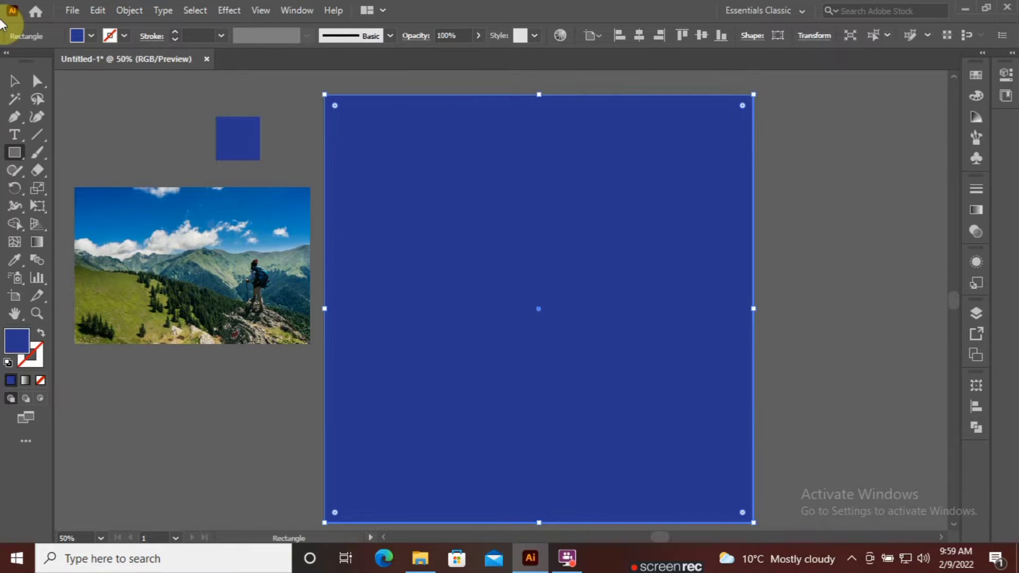
pyautogui.click(14, 81)
pyautogui.click(107, 102)
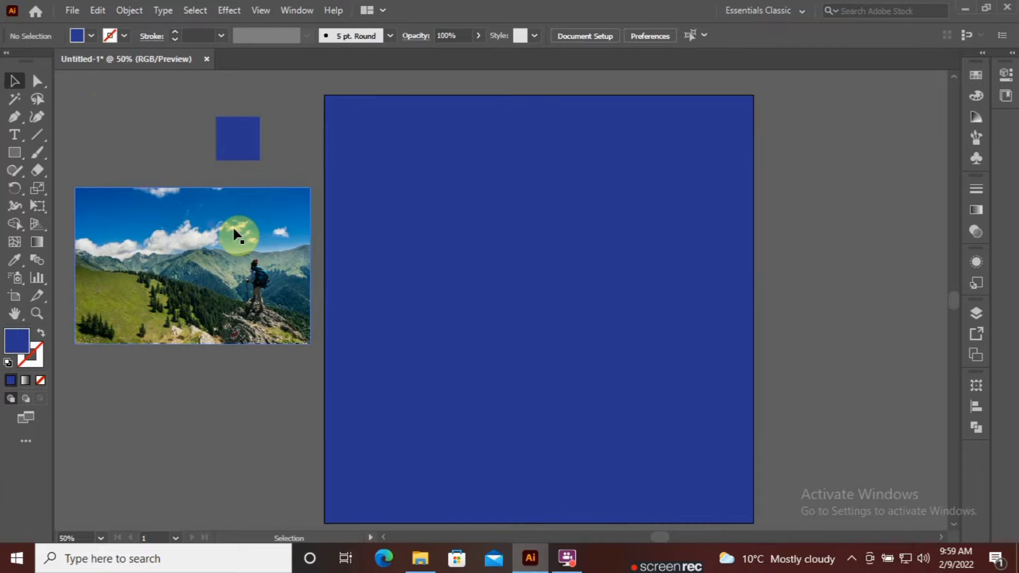
# Zoom out and draw a circle from the blue square's centre, shrinking it slightly.
pyautogui.scroll(-1, 364, 280)
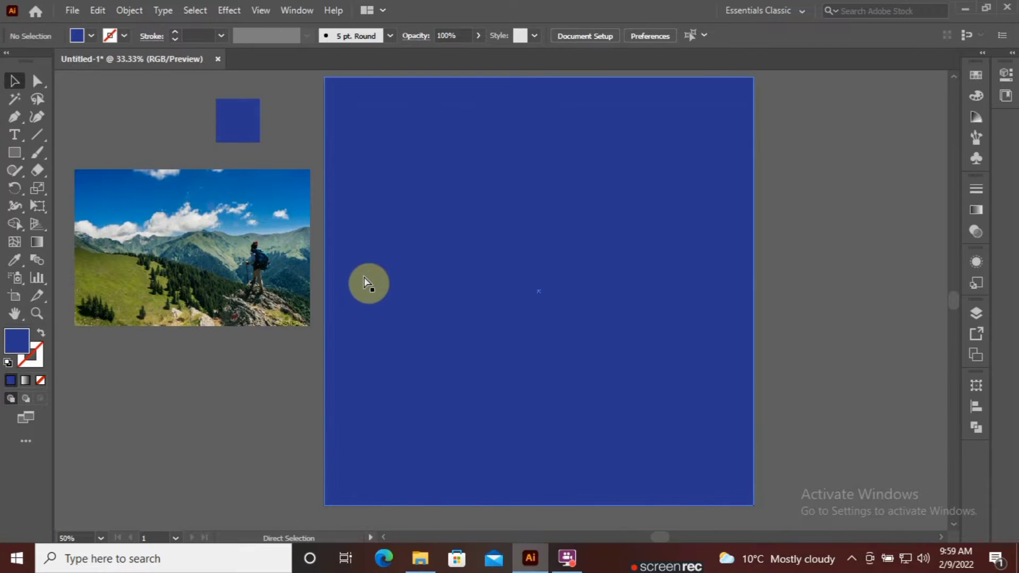
pyautogui.hotkey('ctrl', '-')
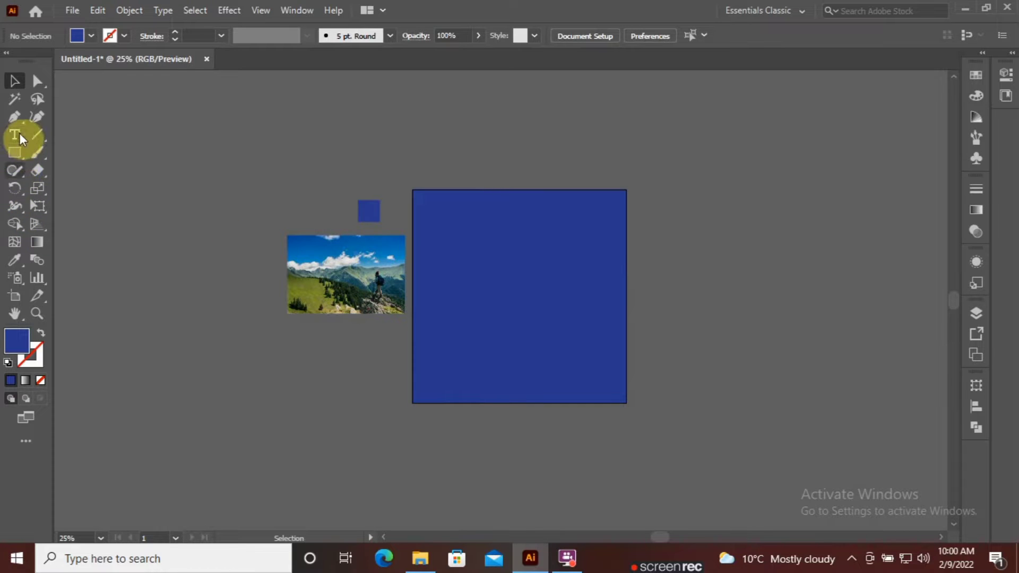
pyautogui.moveTo(14, 153); pyautogui.dragTo(47, 190)
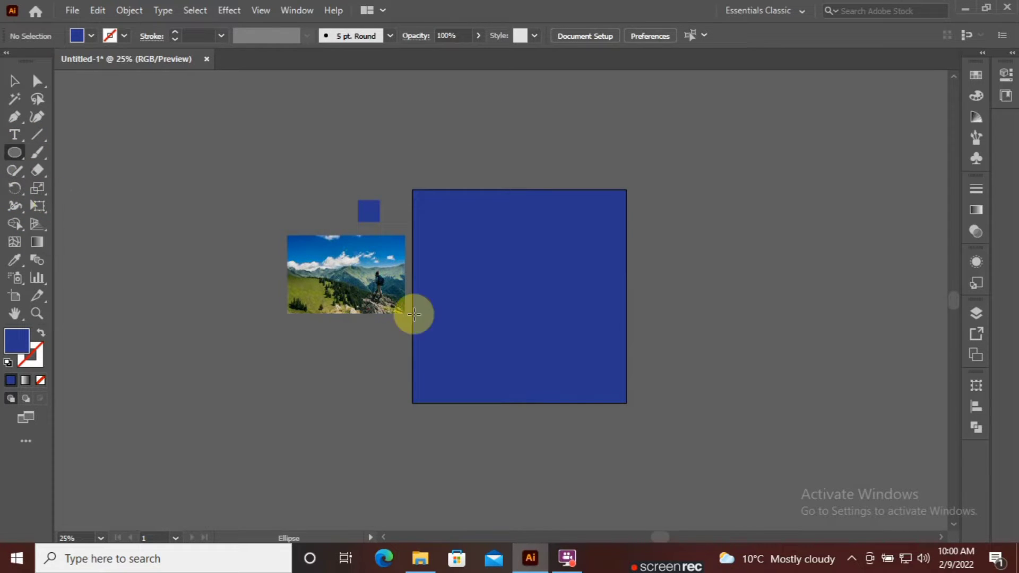
pyautogui.moveTo(520, 296); pyautogui.dragTo(676, 462)
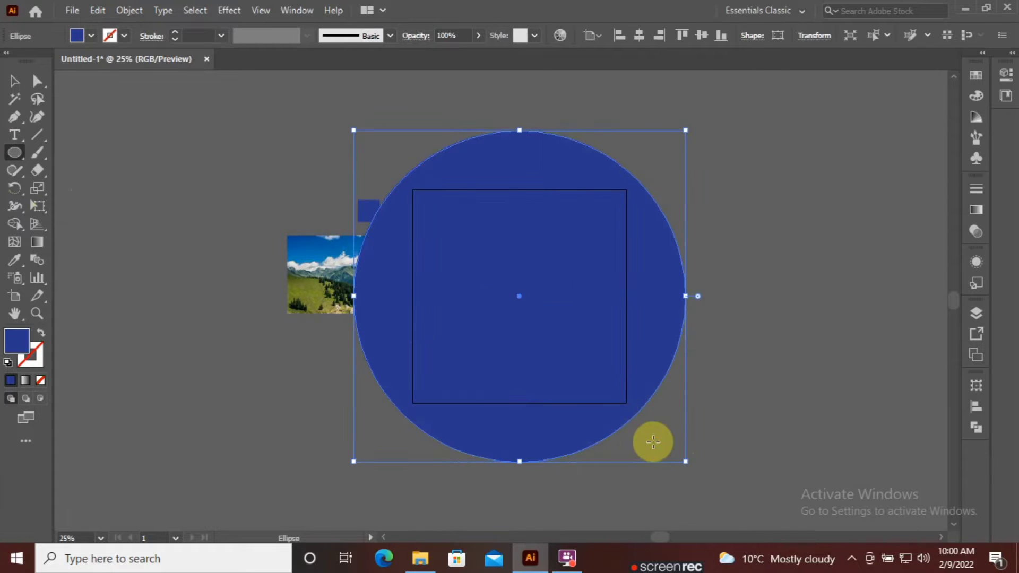
pyautogui.moveTo(685, 131); pyautogui.dragTo(670, 145)
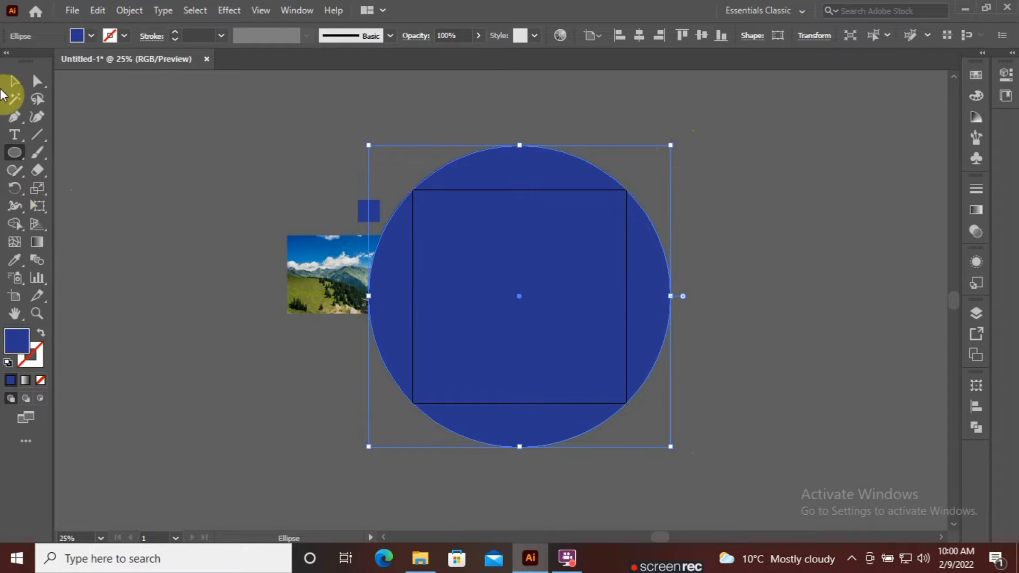
# Fill the circle with white (ffffff) and move it down and left.
pyautogui.doubleClick(16, 341)
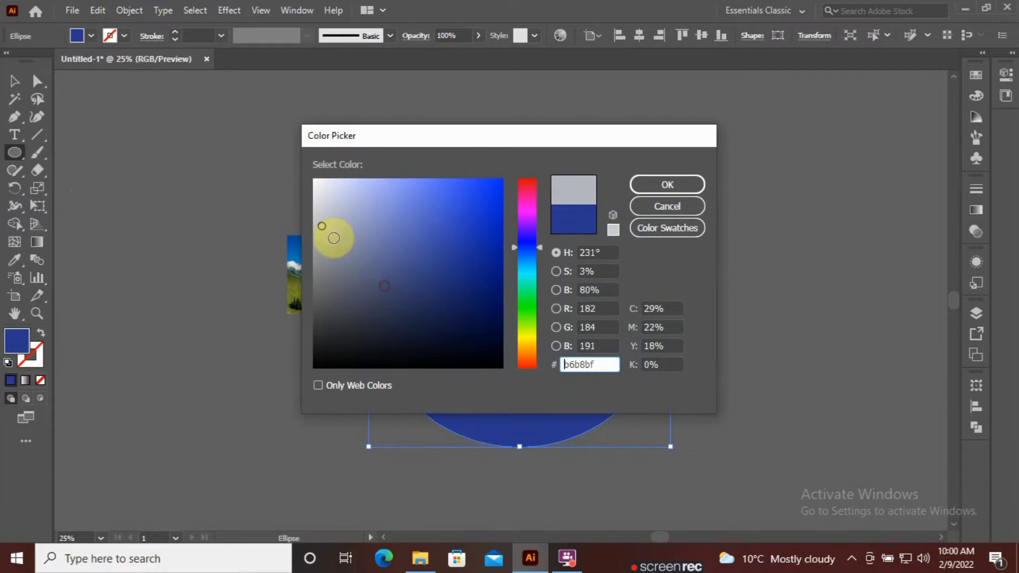
pyautogui.moveTo(364, 301); pyautogui.dragTo(291, 164)
pyautogui.click(663, 186)
pyautogui.click(15, 81)
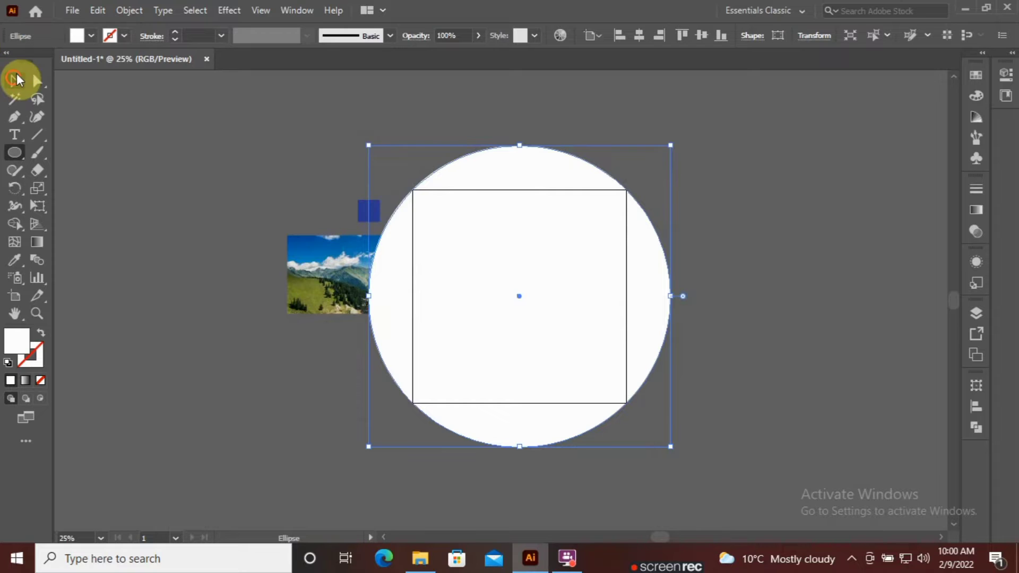
pyautogui.moveTo(516, 297); pyautogui.dragTo(426, 374)
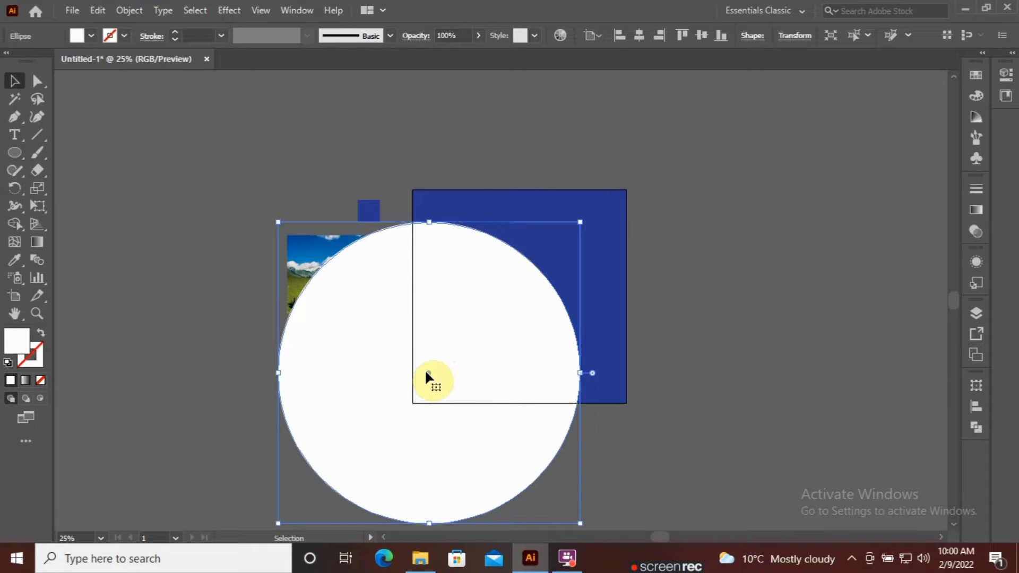
# Centre the circle on the square's bottom-left corner and Shape Builder-delete the part outside the square.
pyautogui.moveTo(425, 371); pyautogui.dragTo(413, 381)
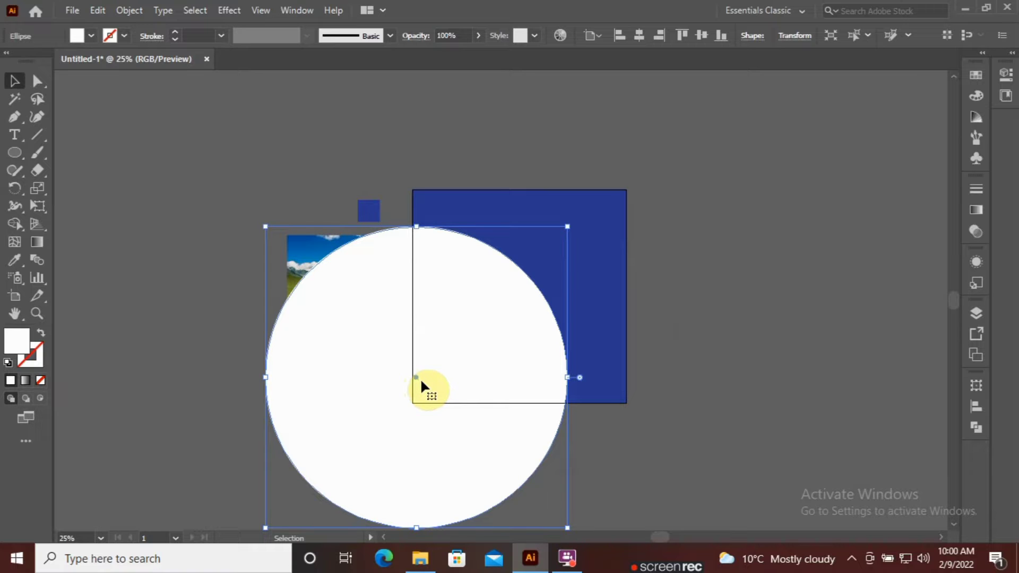
pyautogui.moveTo(722, 330); pyautogui.dragTo(470, 374)
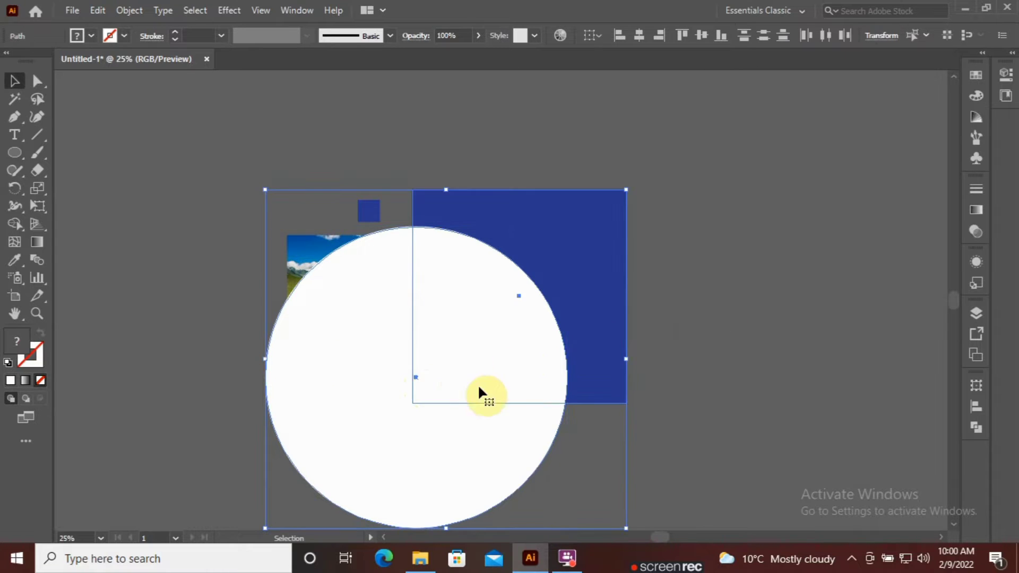
pyautogui.click(13, 225)
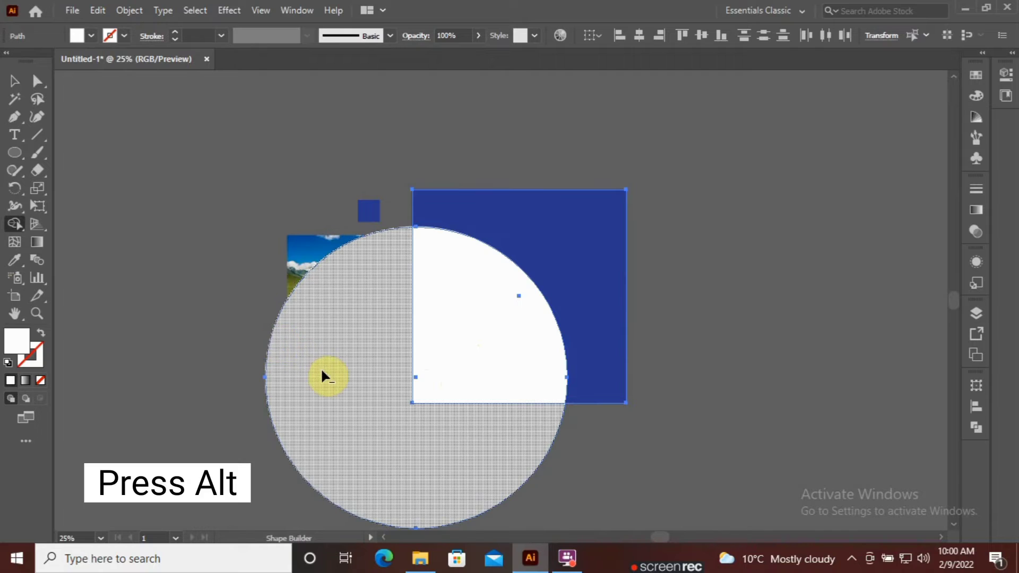
pyautogui.keyDown('alt'); pyautogui.click(321, 367); pyautogui.keyUp('alt')
pyautogui.click(14, 81)
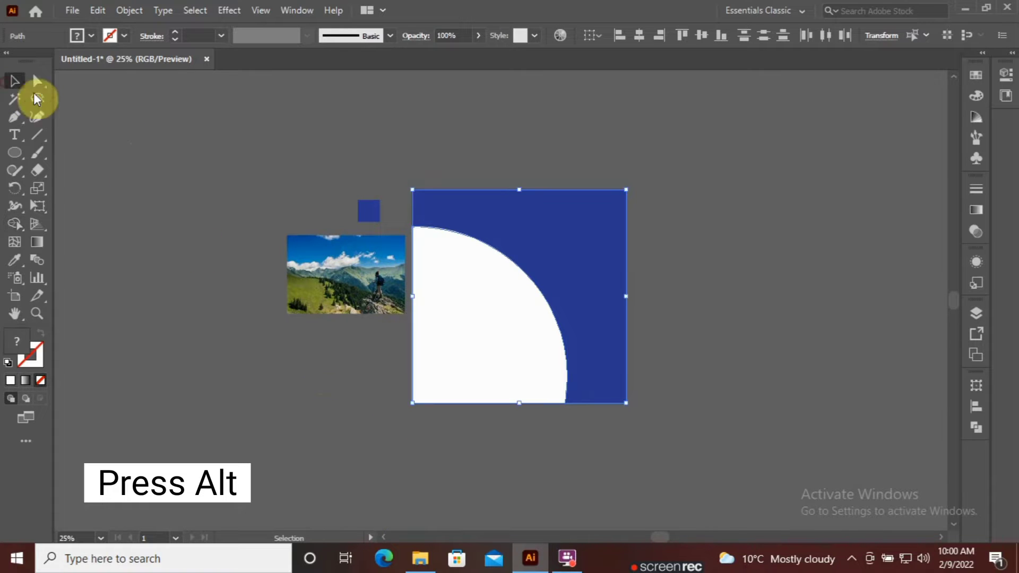
pyautogui.click(754, 290)
# Drag the hiker photo onto the artboard and stretch it rightward and upward over the quarter-circle.
pyautogui.hotkey('ctrl', '+')
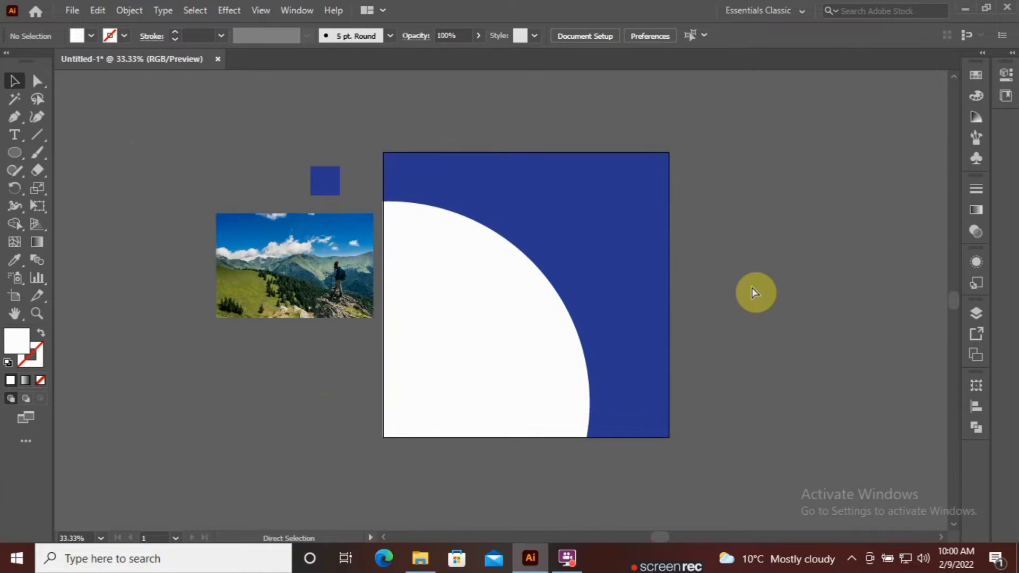
pyautogui.scroll(-1, 754, 291)
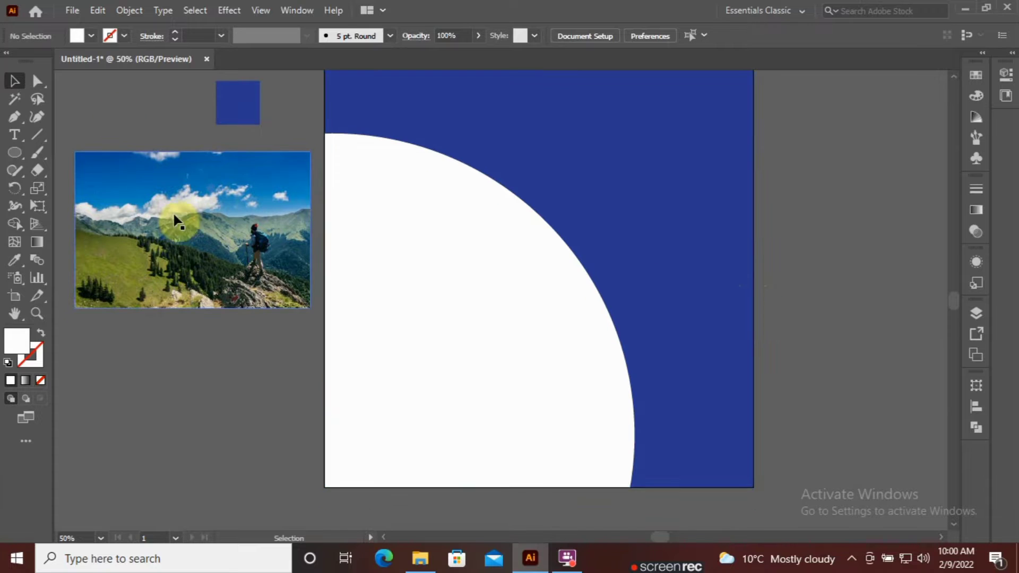
pyautogui.moveTo(194, 243)
pyautogui.mouseDown()
pyautogui.moveTo(461, 370)
pyautogui.moveTo(453, 342)
pyautogui.mouseUp()
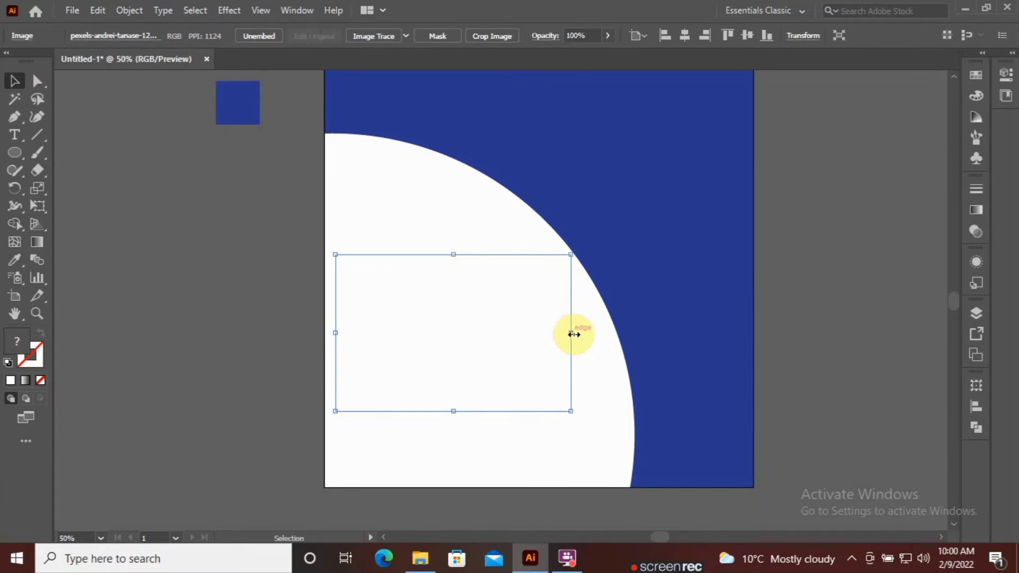
pyautogui.moveTo(569, 334); pyautogui.dragTo(596, 339)
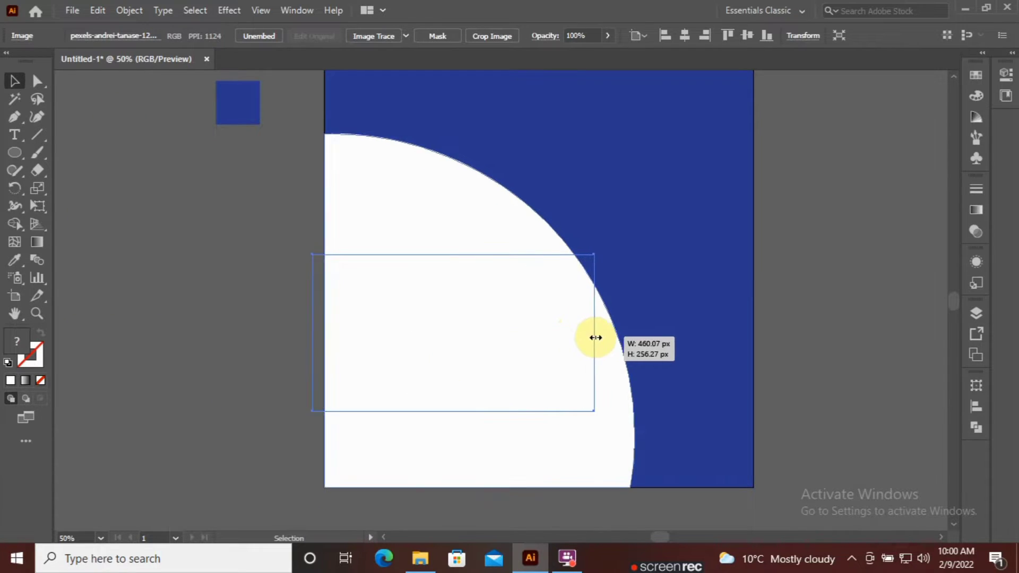
pyautogui.moveTo(597, 339); pyautogui.dragTo(639, 340)
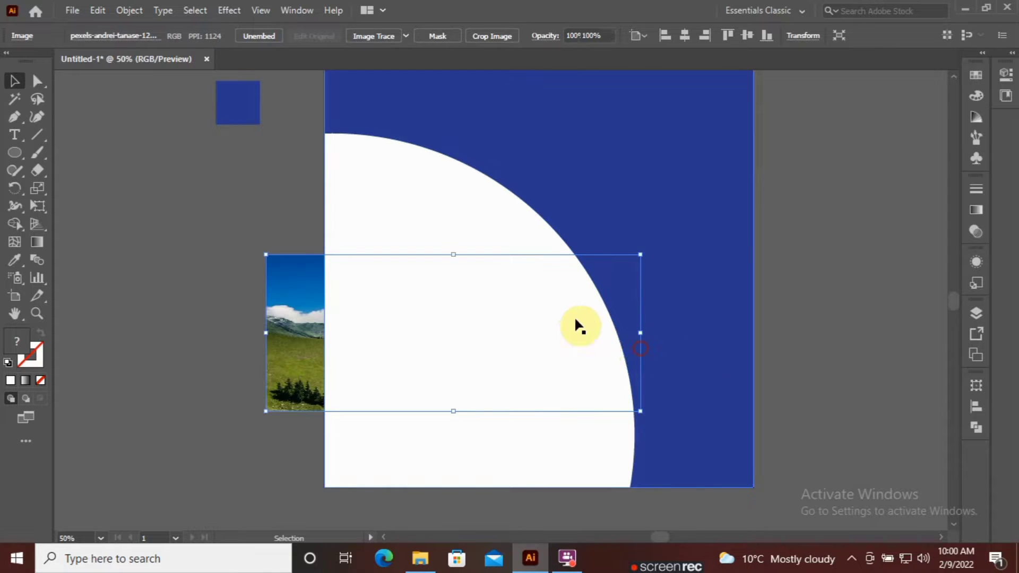
pyautogui.moveTo(453, 254); pyautogui.dragTo(452, 130)
pyautogui.moveTo(640, 333); pyautogui.dragTo(683, 340)
pyautogui.scroll(-2, 591, 375)
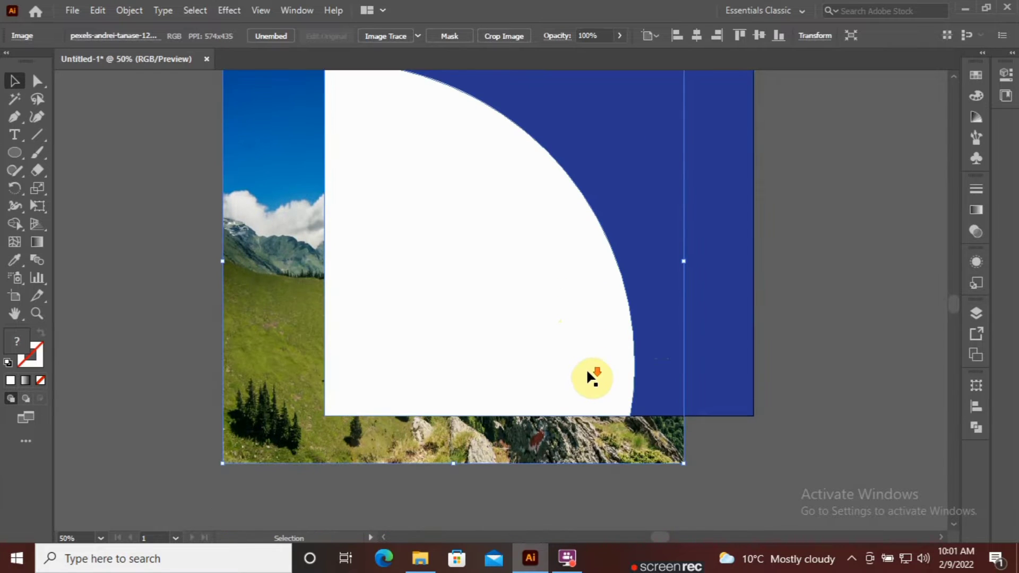
pyautogui.scroll(1, 525, 344)
pyautogui.scroll(-1, 508, 361)
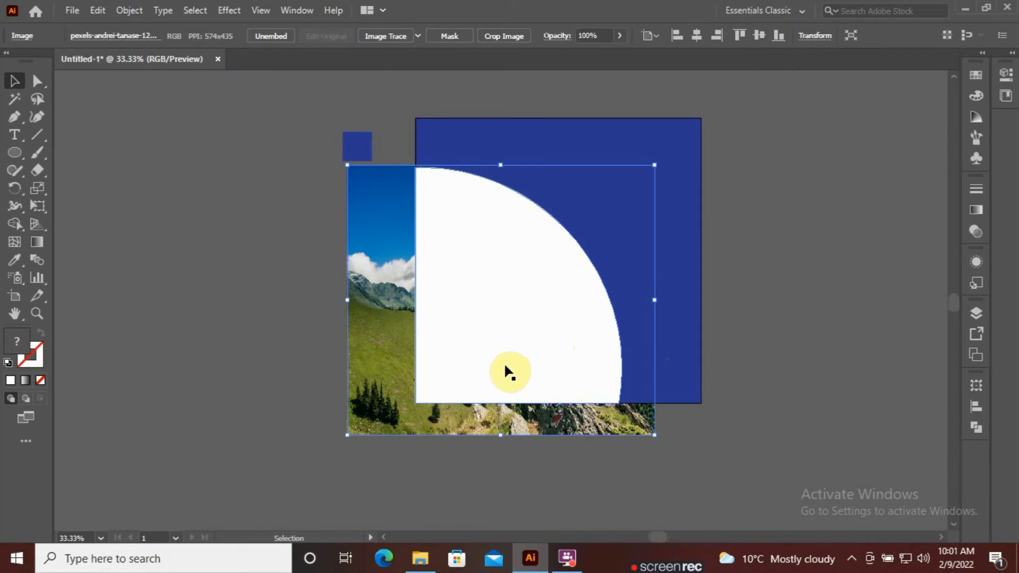
# Bring the photo to the front, shift it left and extend its left edge.
pyautogui.rightClick(505, 366)
pyautogui.moveTo(547, 288)
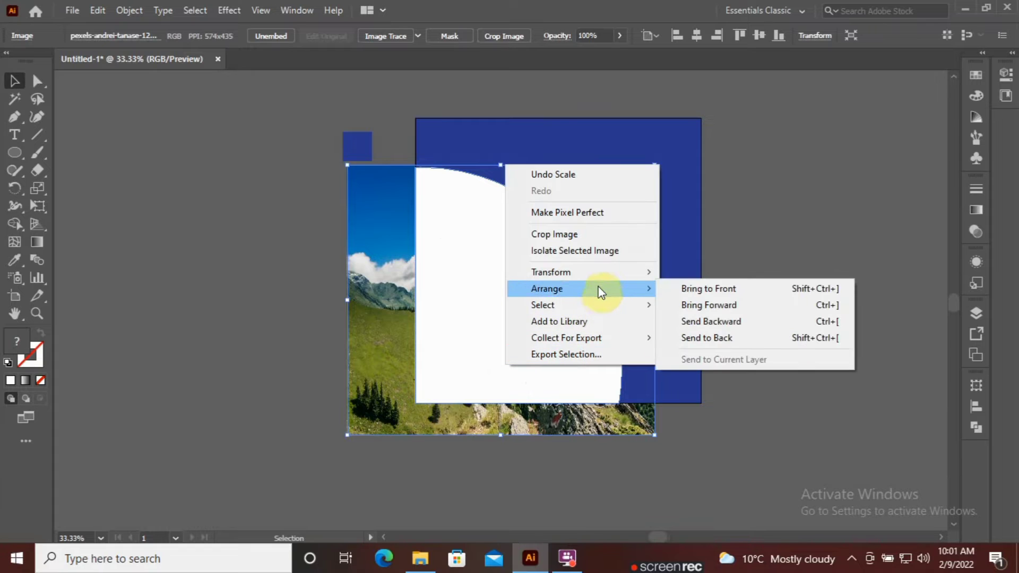
pyautogui.click(740, 287)
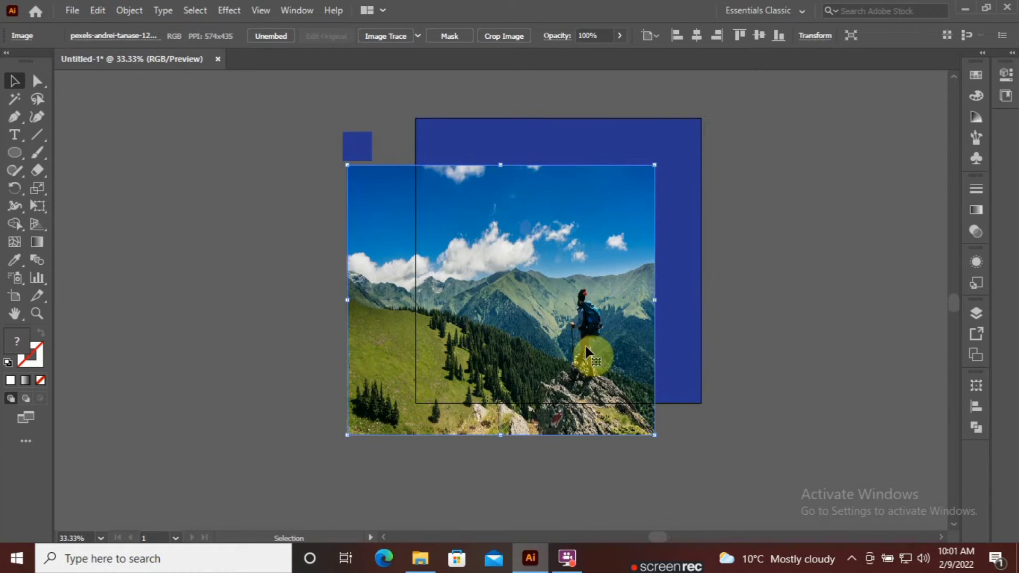
pyautogui.moveTo(590, 297); pyautogui.dragTo(548, 290)
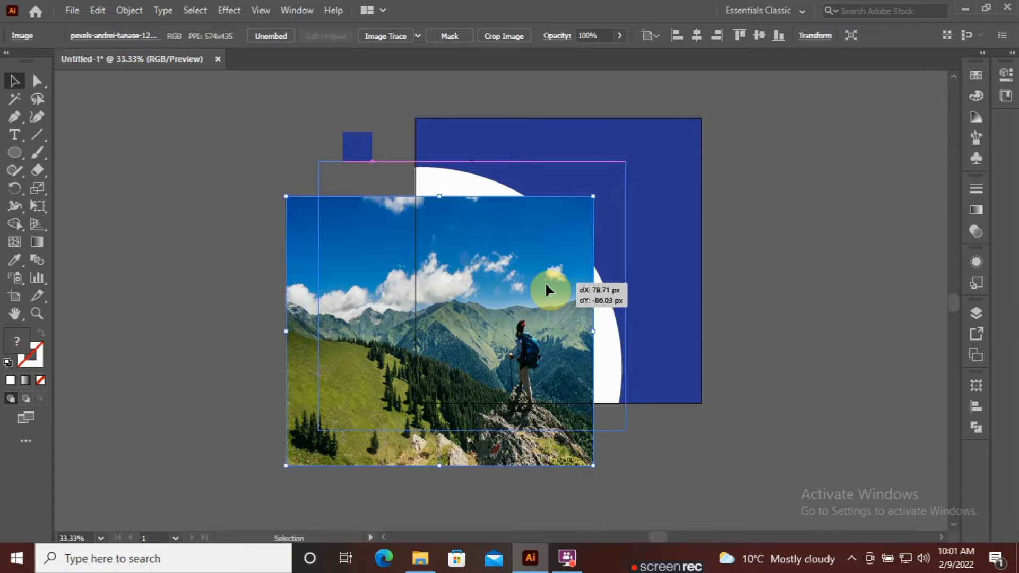
pyautogui.moveTo(546, 286); pyautogui.dragTo(546, 287)
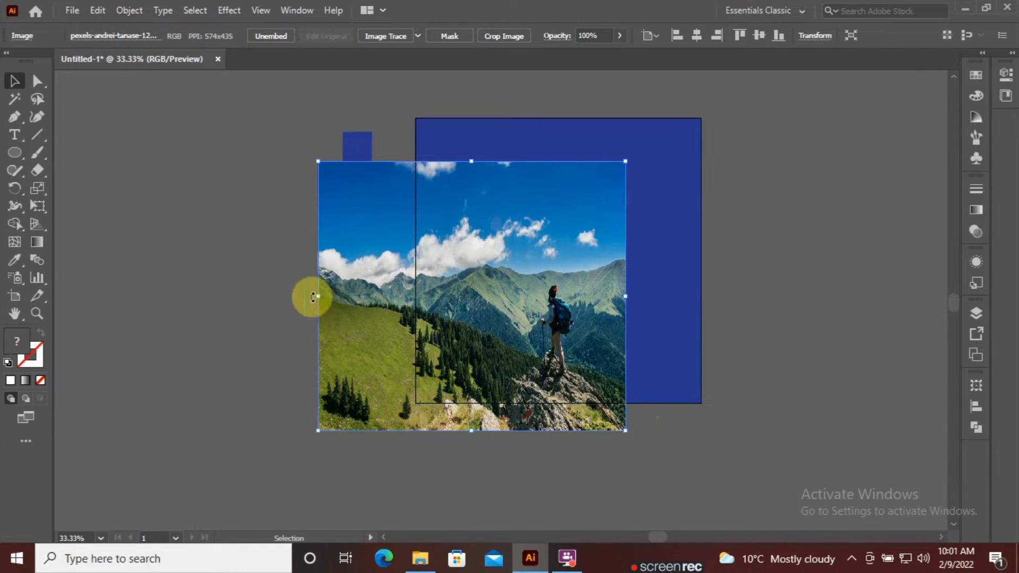
pyautogui.moveTo(312, 296); pyautogui.dragTo(257, 296)
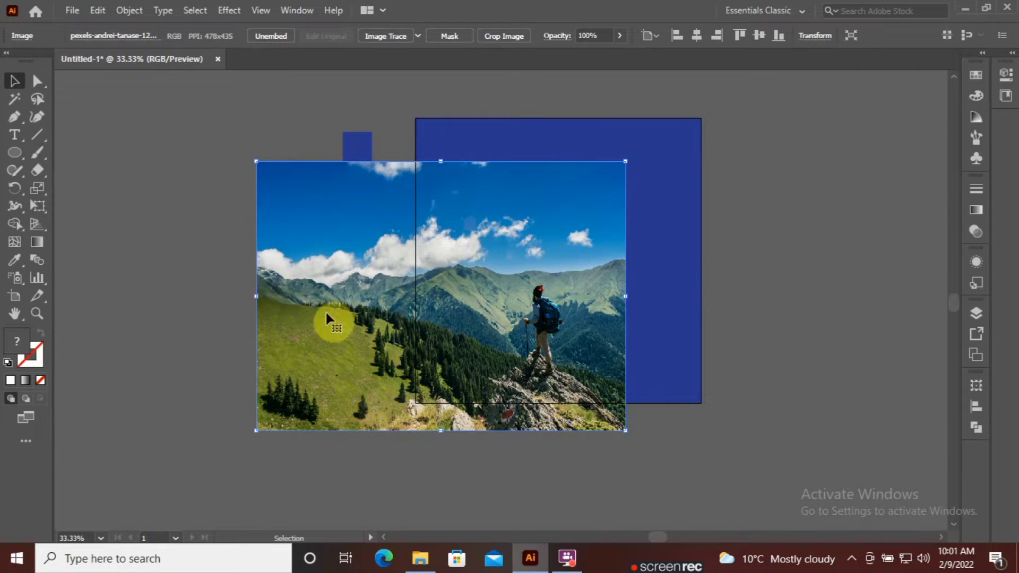
# Send the photo to the back and add the white curved shape to the selection.
pyautogui.rightClick(563, 343)
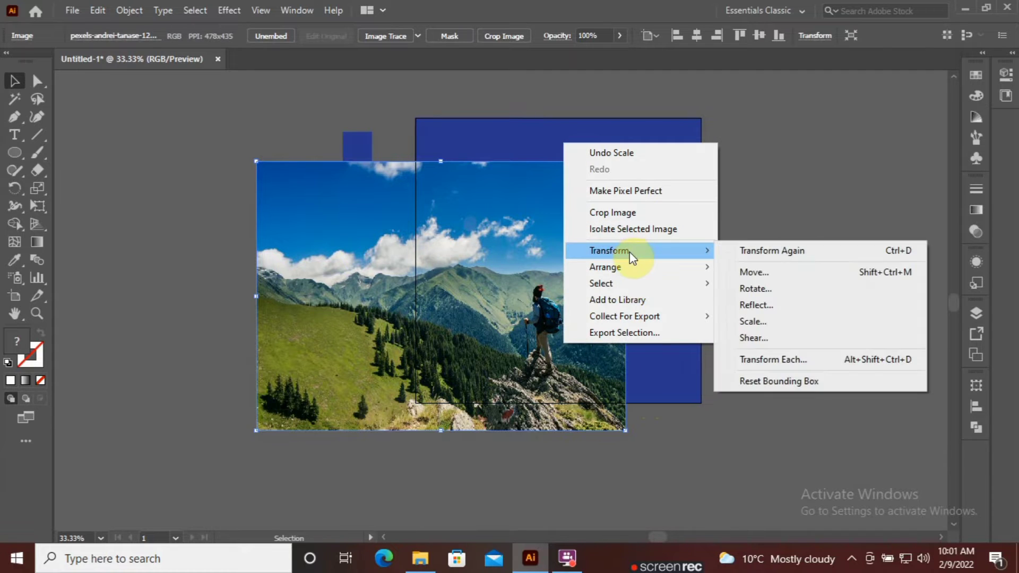
pyautogui.moveTo(605, 266)
pyautogui.click(791, 316)
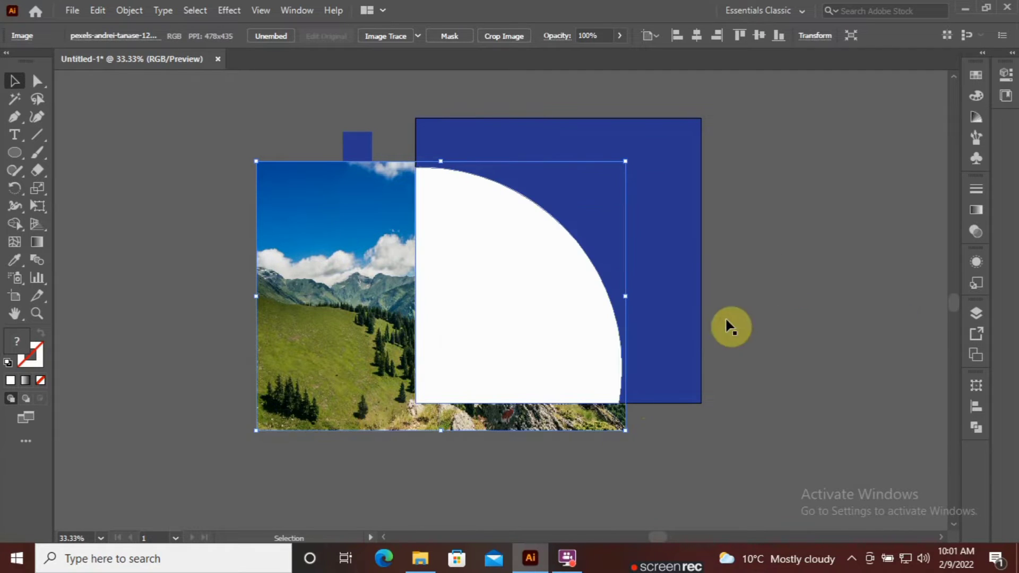
pyautogui.keyDown('shift'); pyautogui.click(482, 340); pyautogui.keyUp('shift')
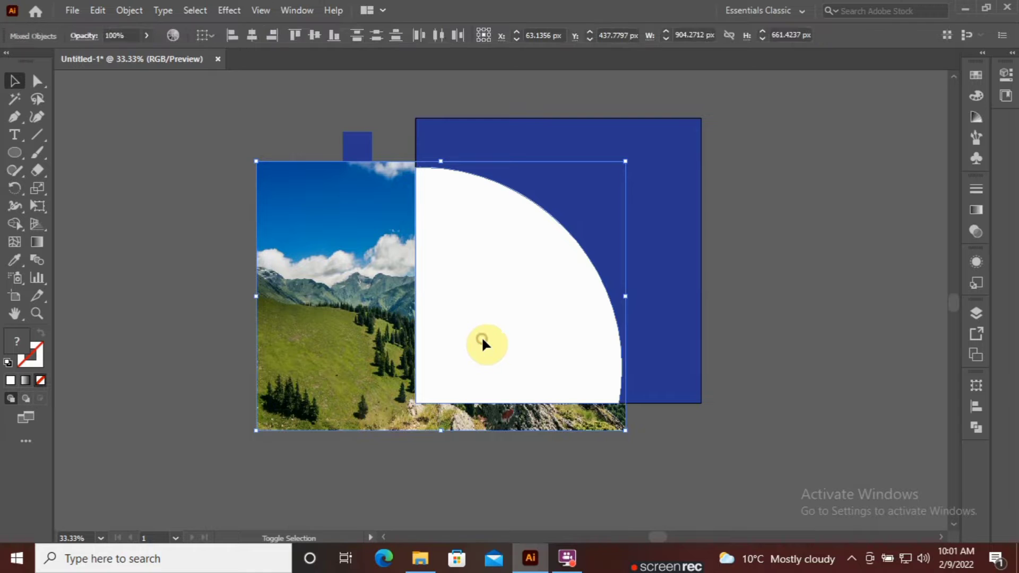
# Make a clipping mask of the photo with the white quarter-circle, then deselect.
pyautogui.rightClick(460, 362)
pyautogui.moveTo(509, 235)
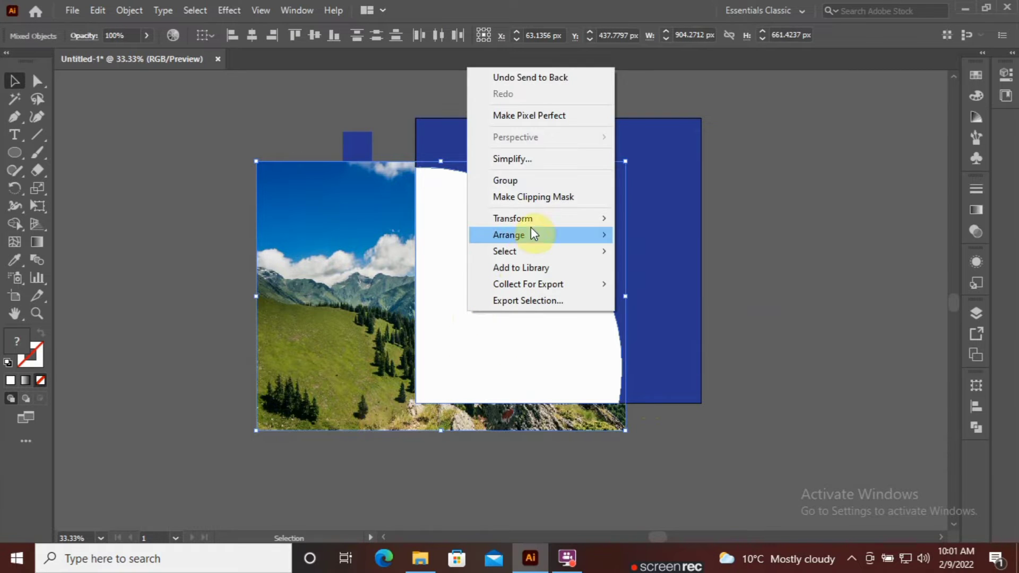
pyautogui.click(536, 198)
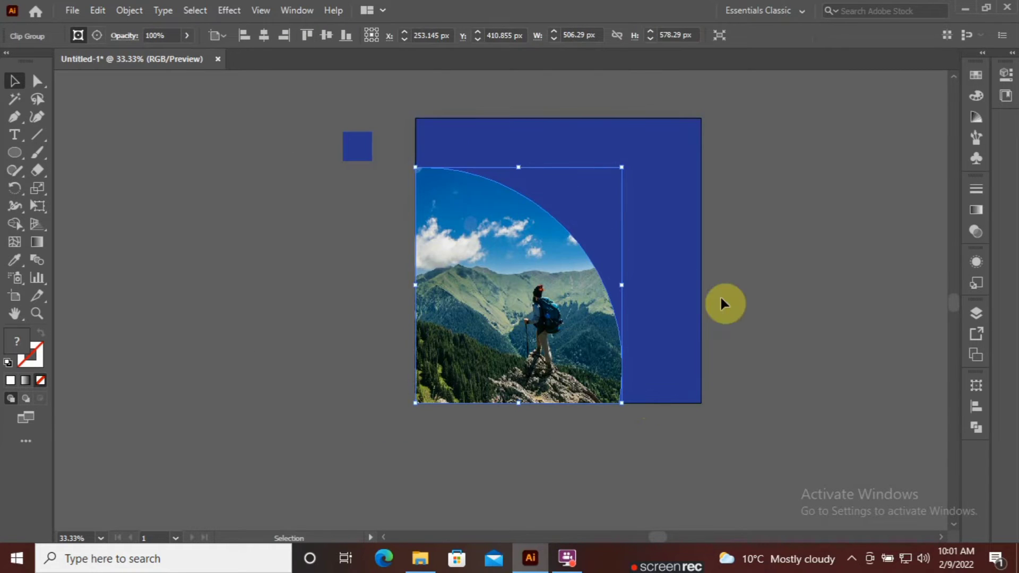
pyautogui.click(758, 294)
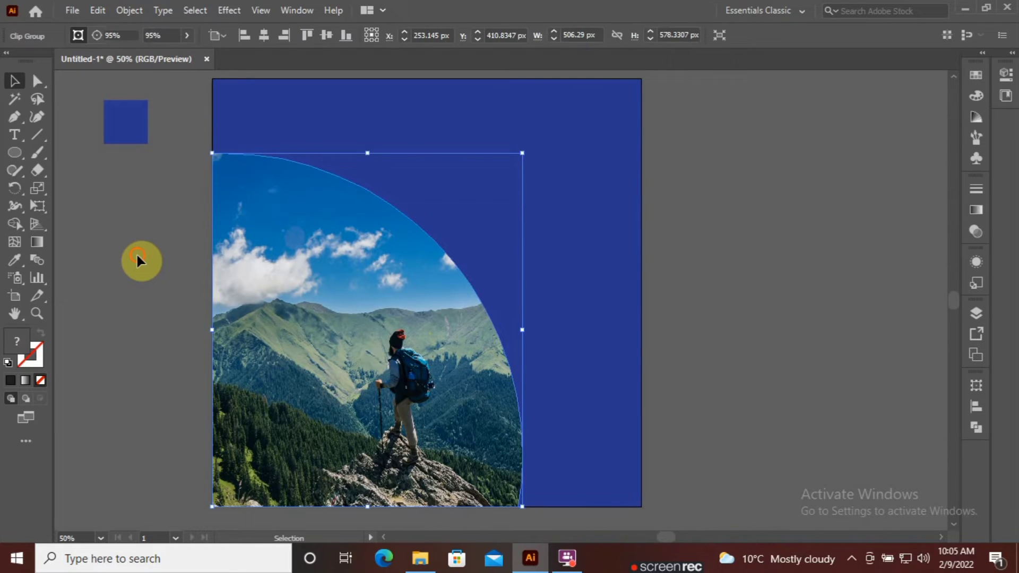
pyautogui.click(137, 259)
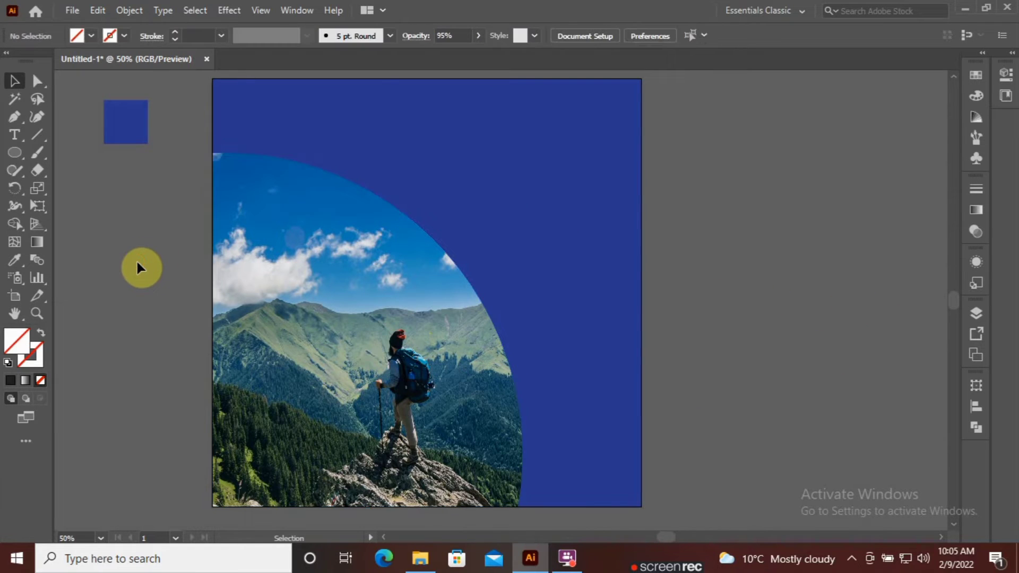
pyautogui.click(11, 154)
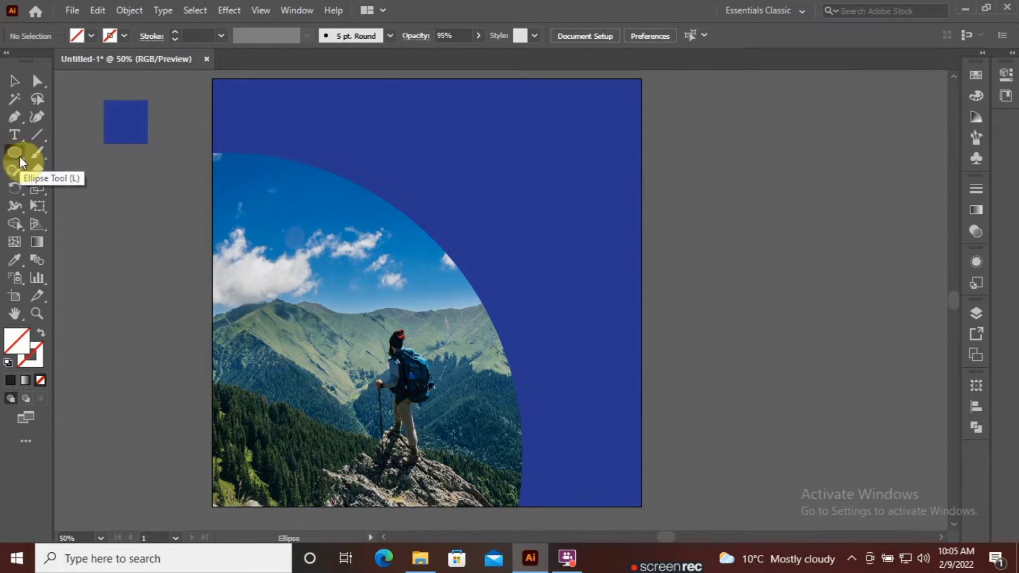
# Draw a large circle with no fill and a 5 pt white outline.
pyautogui.click(87, 188)
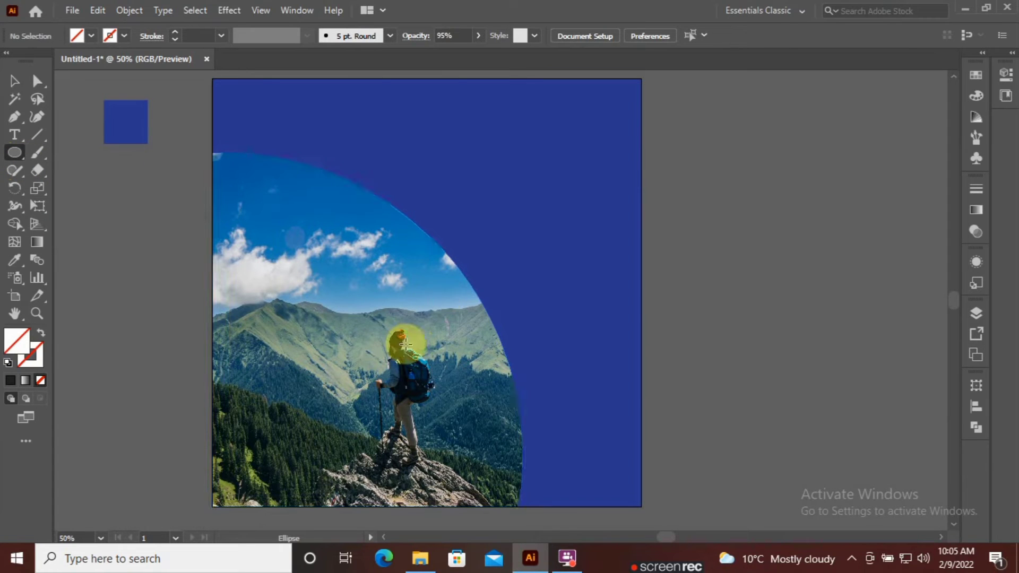
pyautogui.moveTo(427, 294); pyautogui.dragTo(734, 421)
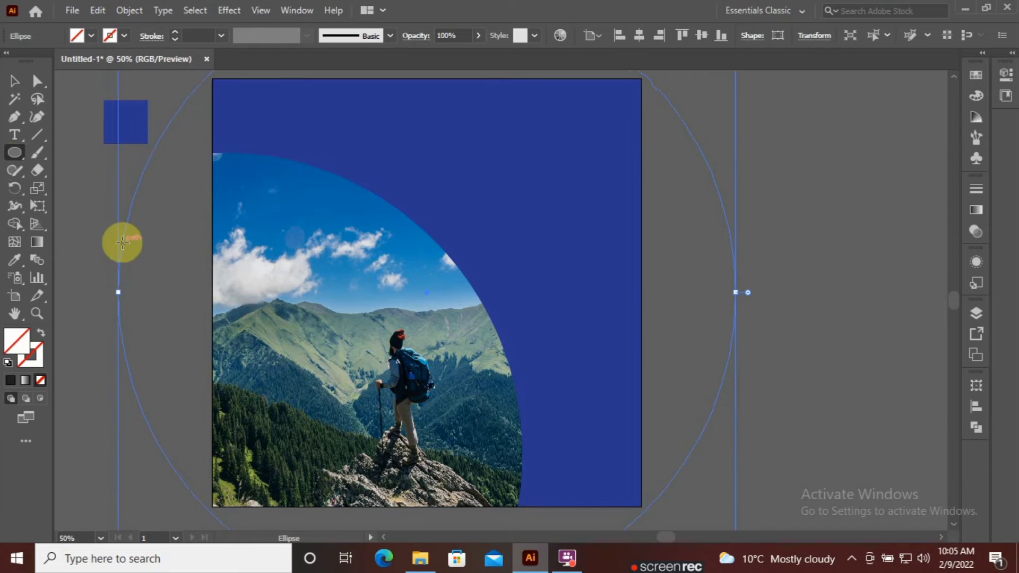
pyautogui.scroll(2, 138, 250)
pyautogui.click(7, 363)
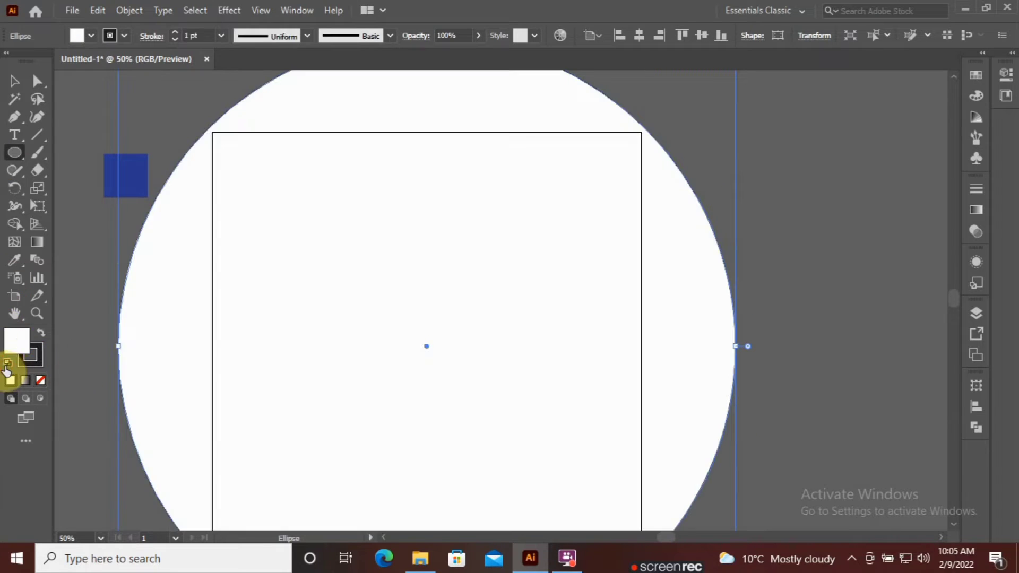
pyautogui.click(40, 334)
pyautogui.click(40, 381)
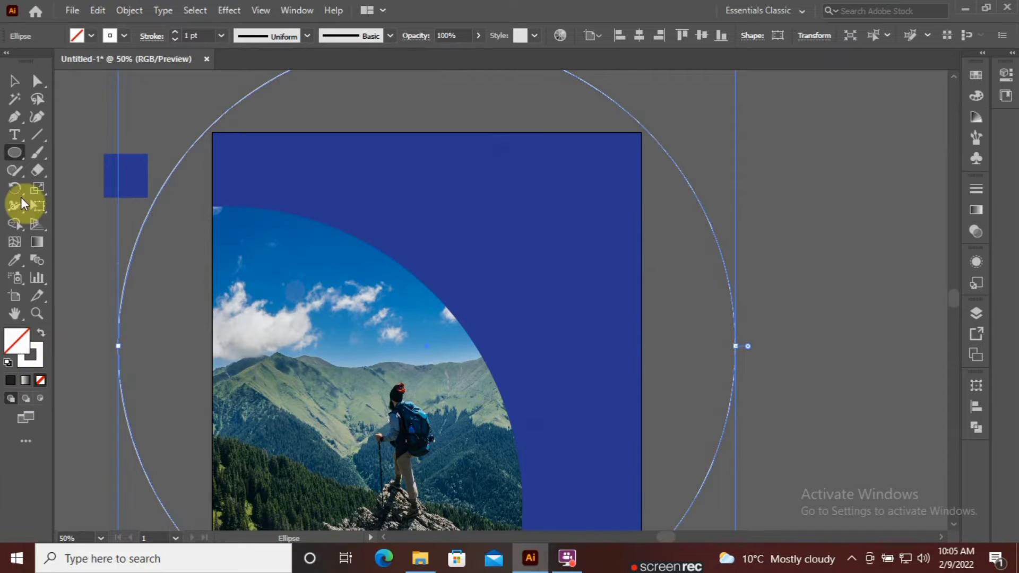
pyautogui.click(179, 31)
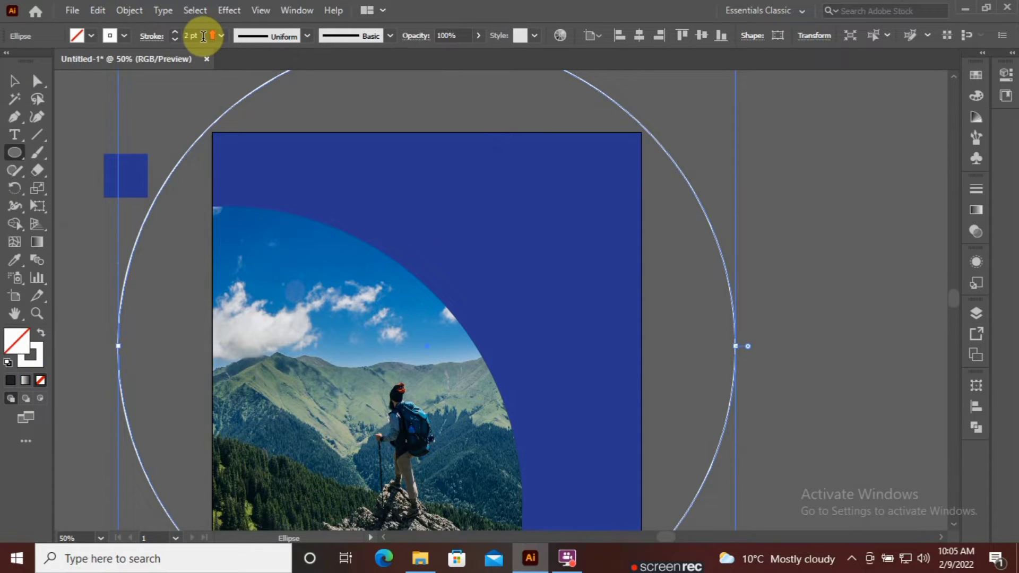
pyautogui.click(175, 31)
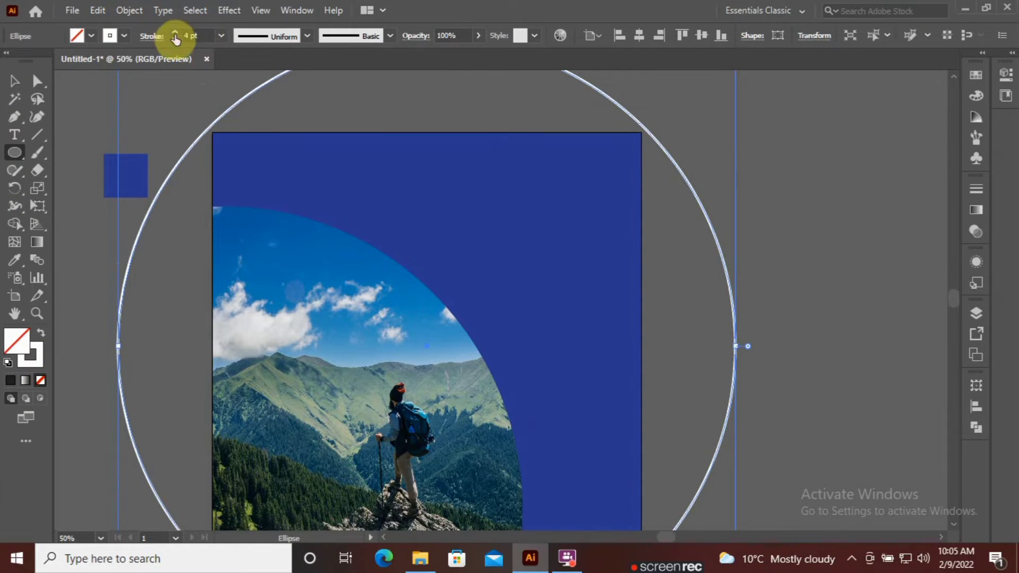
# Move and resize the outline circle so it follows the photo's curved edge.
pyautogui.click(18, 83)
pyautogui.moveTo(704, 209)
pyautogui.mouseDown()
pyautogui.moveTo(485, 358)
pyautogui.moveTo(494, 358)
pyautogui.mouseUp()
pyautogui.scroll(-2, 584, 326)
pyautogui.scroll(-1, 584, 327)
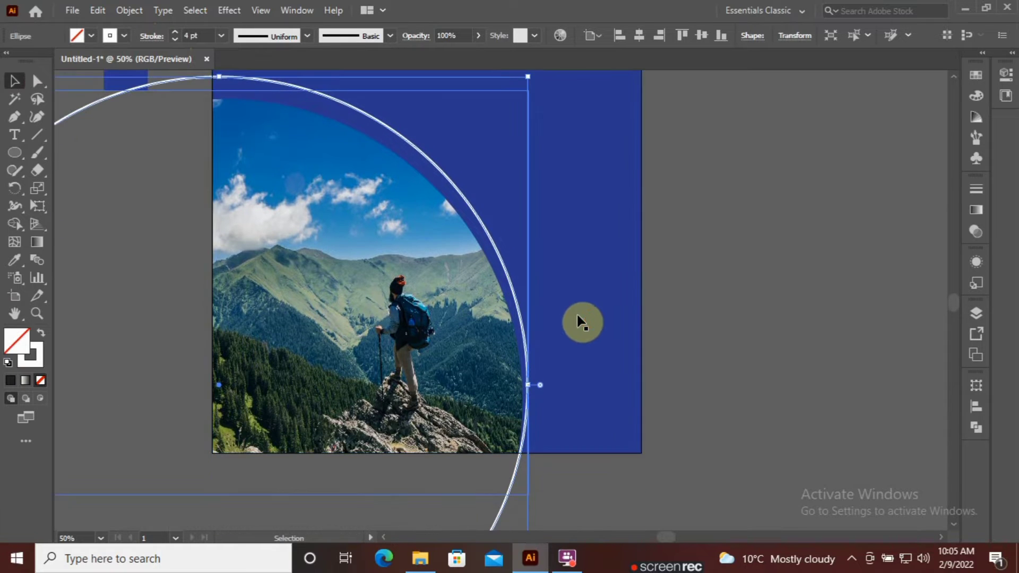
pyautogui.moveTo(433, 166)
pyautogui.mouseDown()
pyautogui.moveTo(465, 208)
pyautogui.moveTo(446, 181)
pyautogui.moveTo(430, 182)
pyautogui.mouseUp()
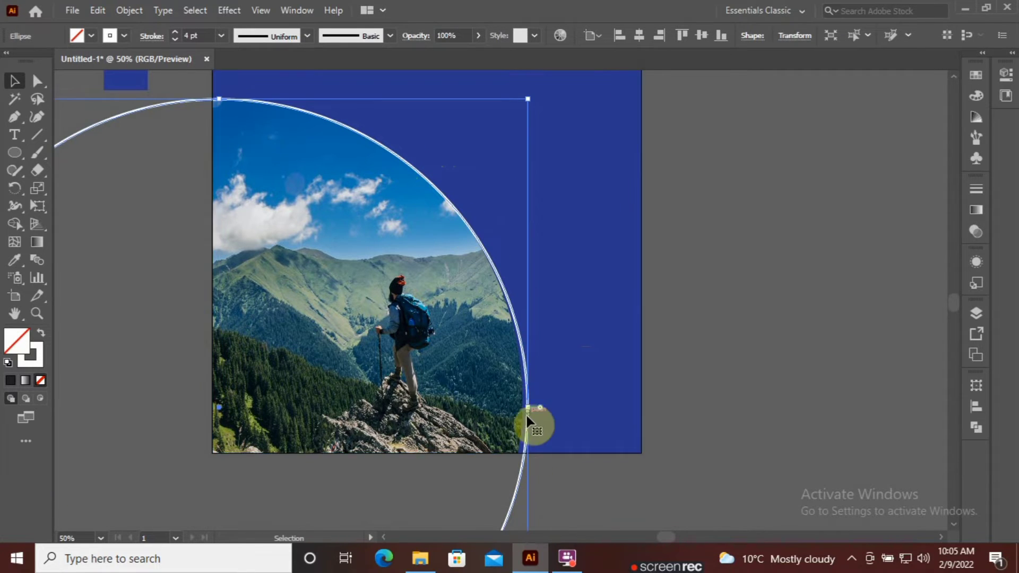
pyautogui.moveTo(530, 409); pyautogui.dragTo(644, 255)
pyautogui.hotkey('ctrl', '-')
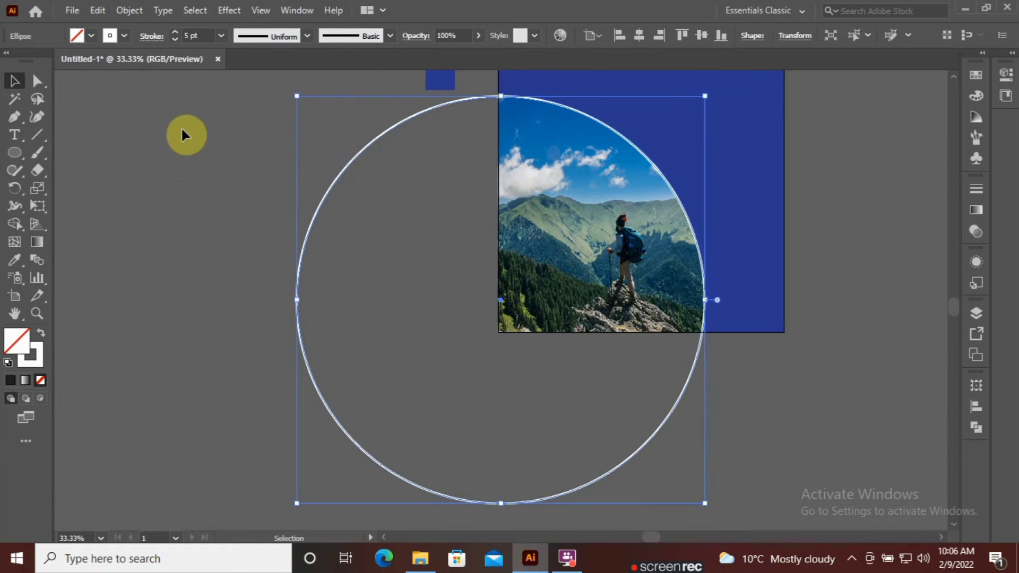
# Cut the circle with Scissors at its top and bottom points and delete the left-hand arcs.
pyautogui.click(43, 171)
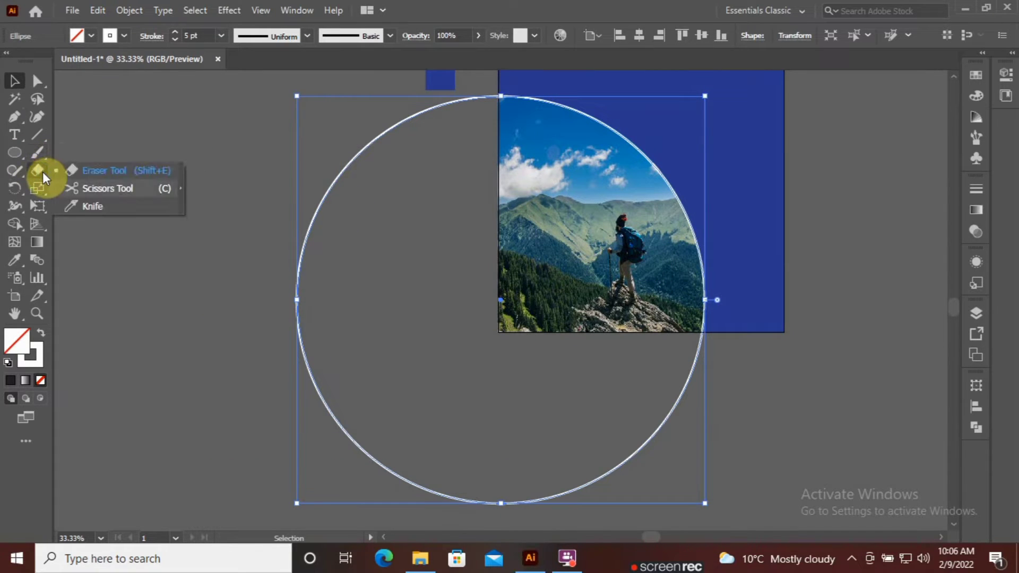
pyautogui.click(86, 191)
pyautogui.click(503, 96)
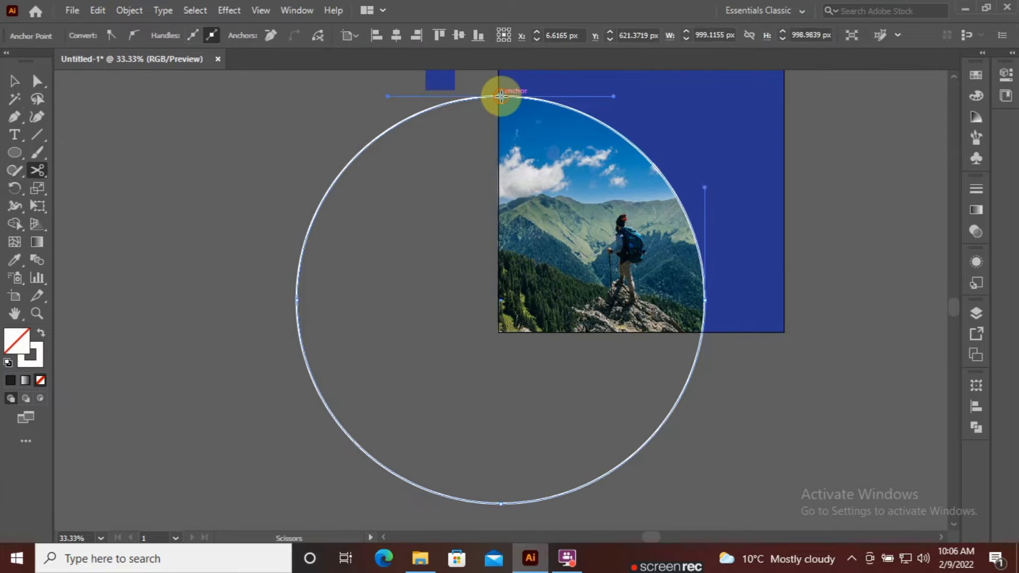
pyautogui.click(503, 503)
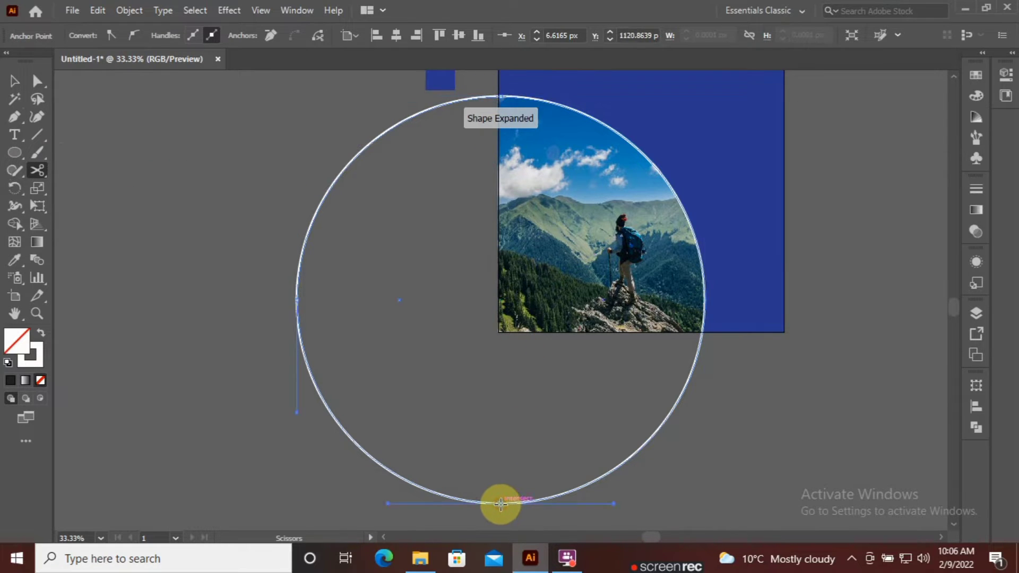
pyautogui.press('Delete')
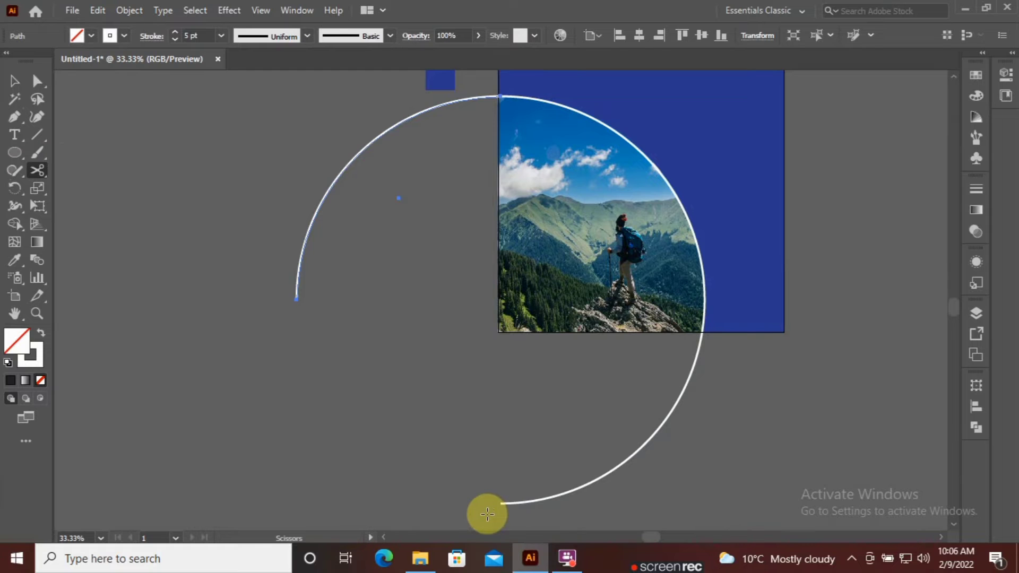
pyautogui.press('Delete')
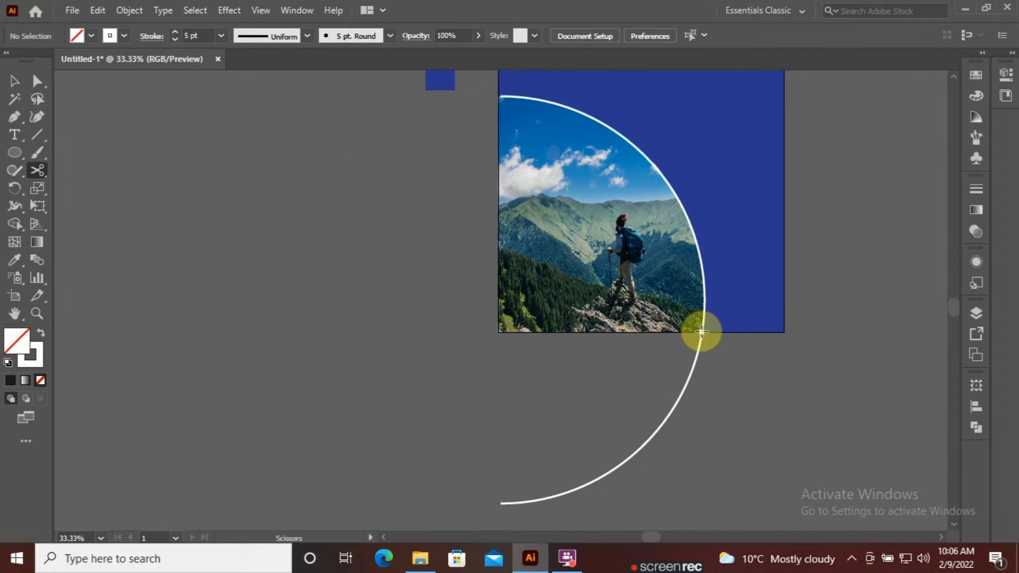
# Cut the arc at the photo's bottom edge, delete the piece below, and deselect.
pyautogui.click(701, 332)
pyautogui.press('Delete')
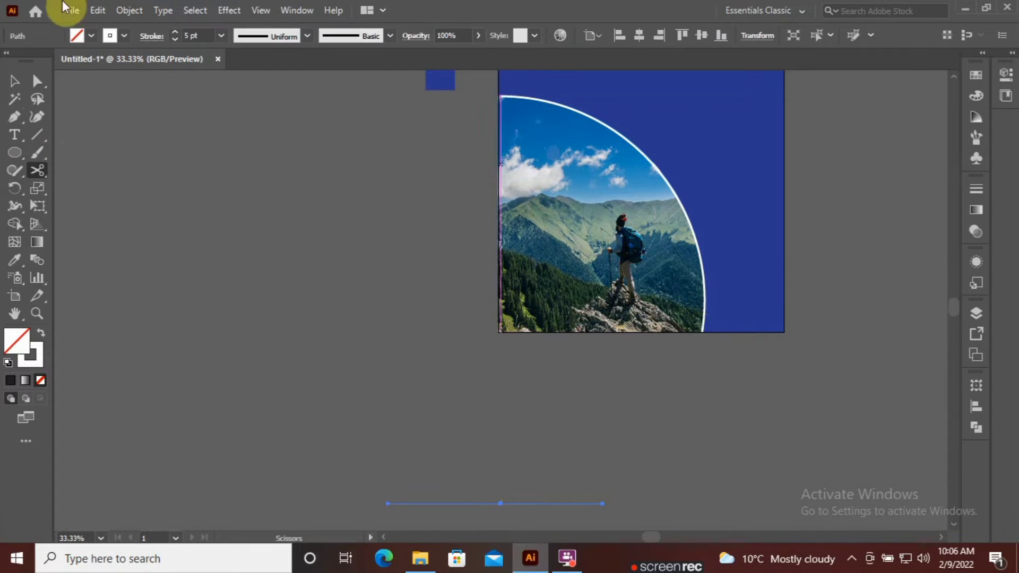
pyautogui.click(14, 81)
pyautogui.click(257, 243)
pyautogui.scroll(2, 477, 297)
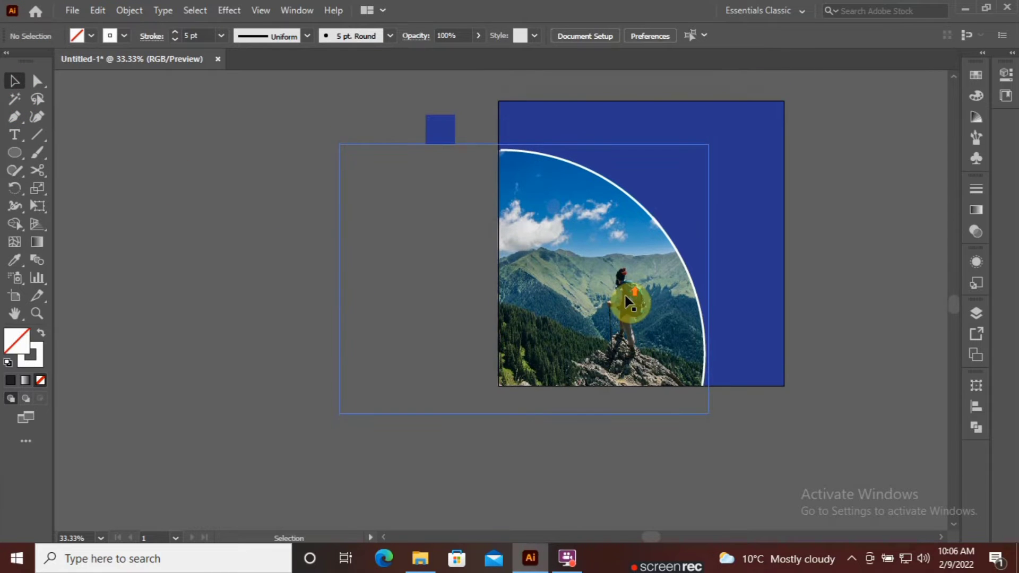
pyautogui.hotkey('ctrl', '+')
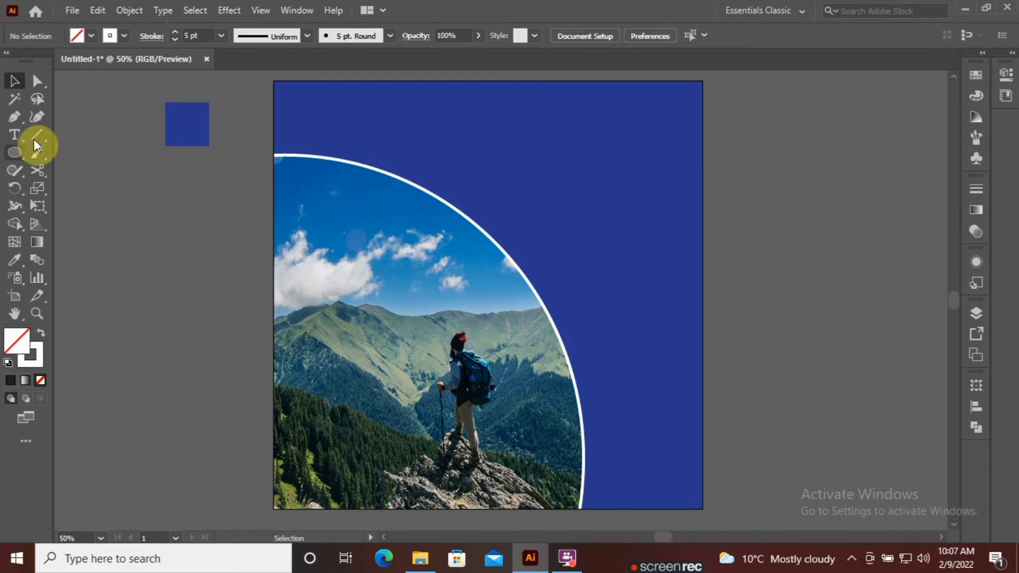
# Draw a small white dot with no outline to the right of the artboard.
pyautogui.click(14, 159)
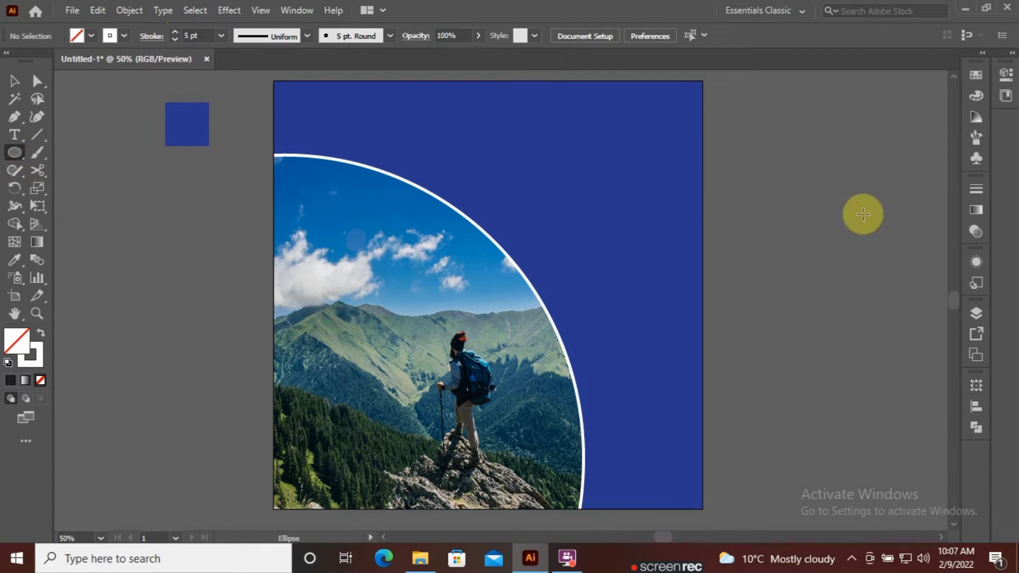
pyautogui.moveTo(791, 175); pyautogui.dragTo(793, 179)
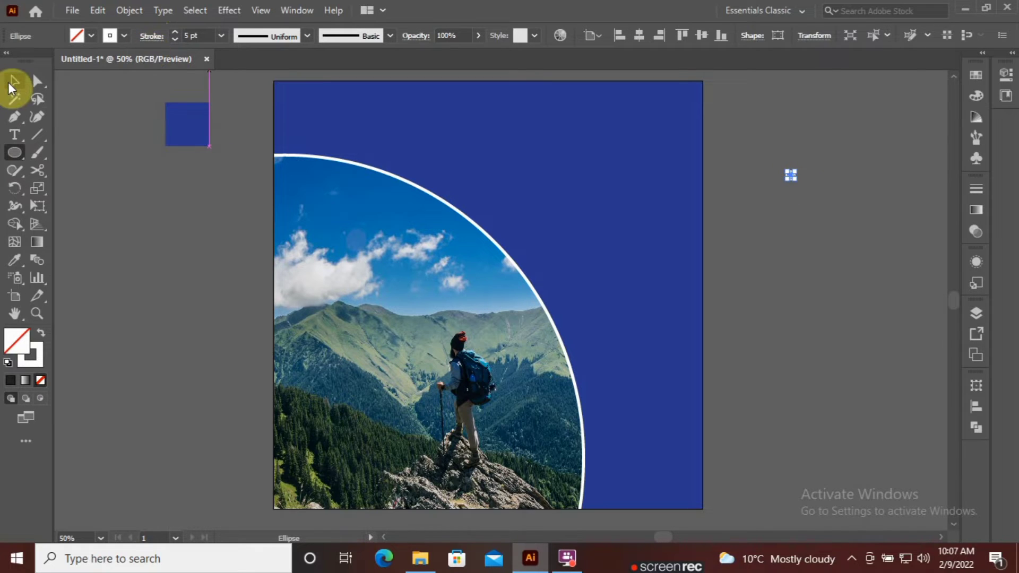
pyautogui.click(14, 81)
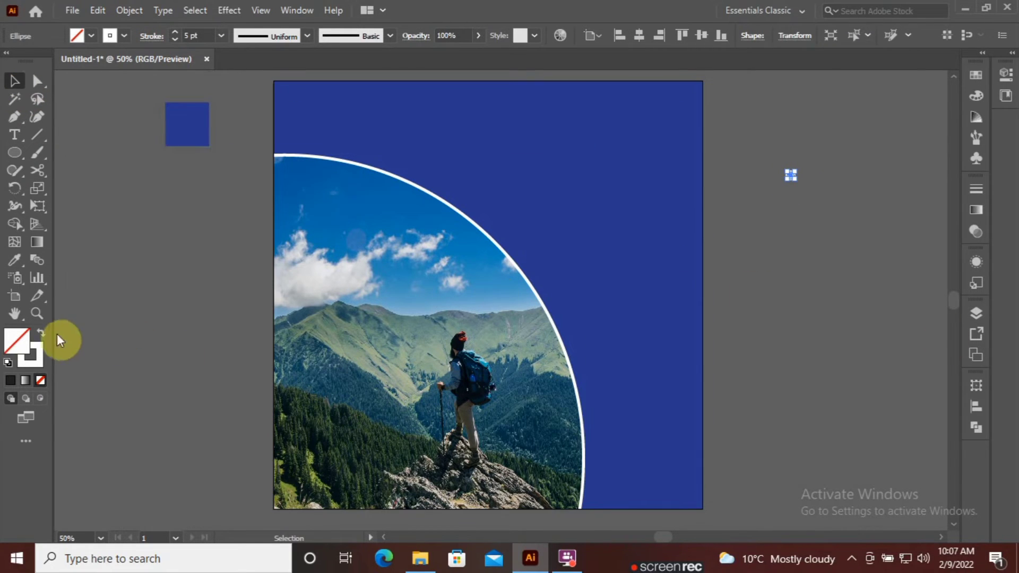
pyautogui.click(37, 333)
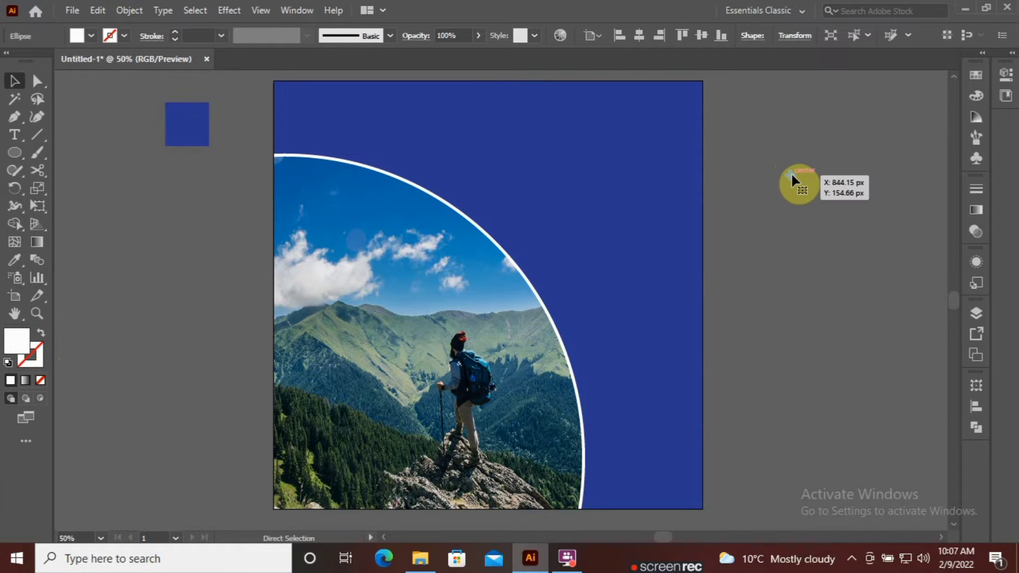
pyautogui.hotkey('ctrl', '+')
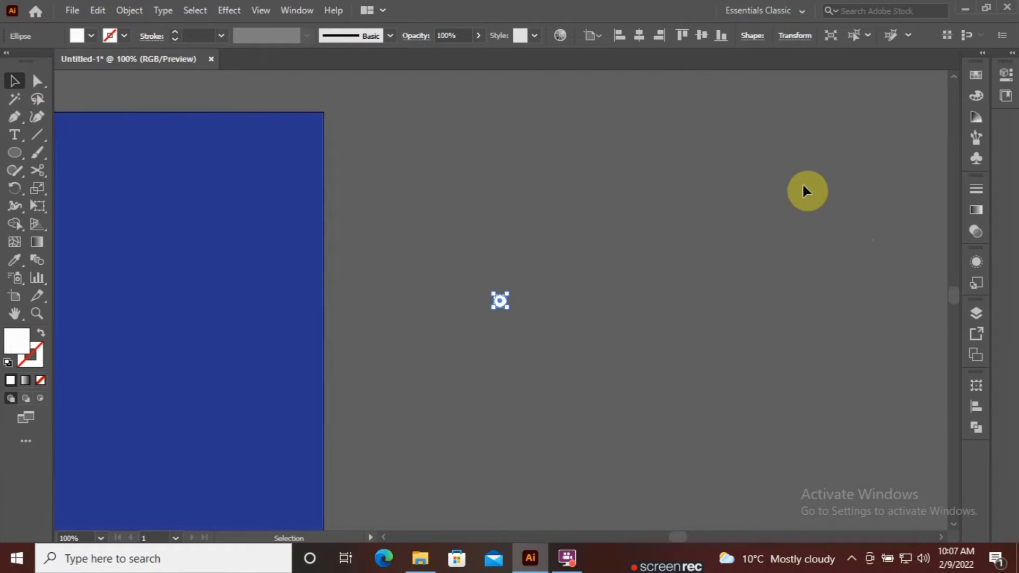
# Copy the dot just below and repeat with Ctrl+D to build an evenly spaced column.
pyautogui.moveTo(482, 303)
pyautogui.mouseDown()
pyautogui.moveTo(502, 297)
pyautogui.moveTo(499, 331)
pyautogui.mouseUp()
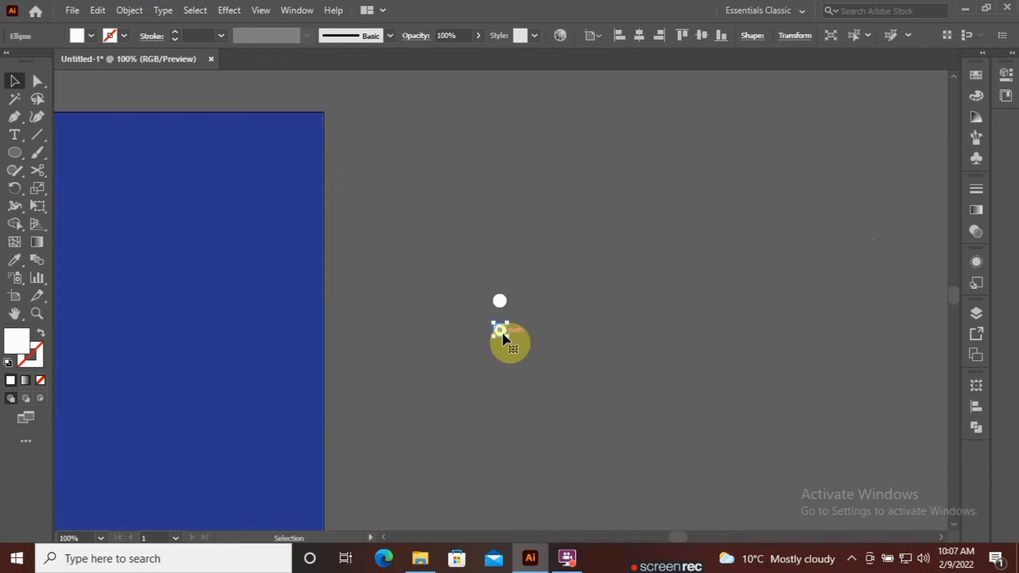
pyautogui.hotkey('ctrl', 'd')
pyautogui.hotkey('ctrl', 'd')
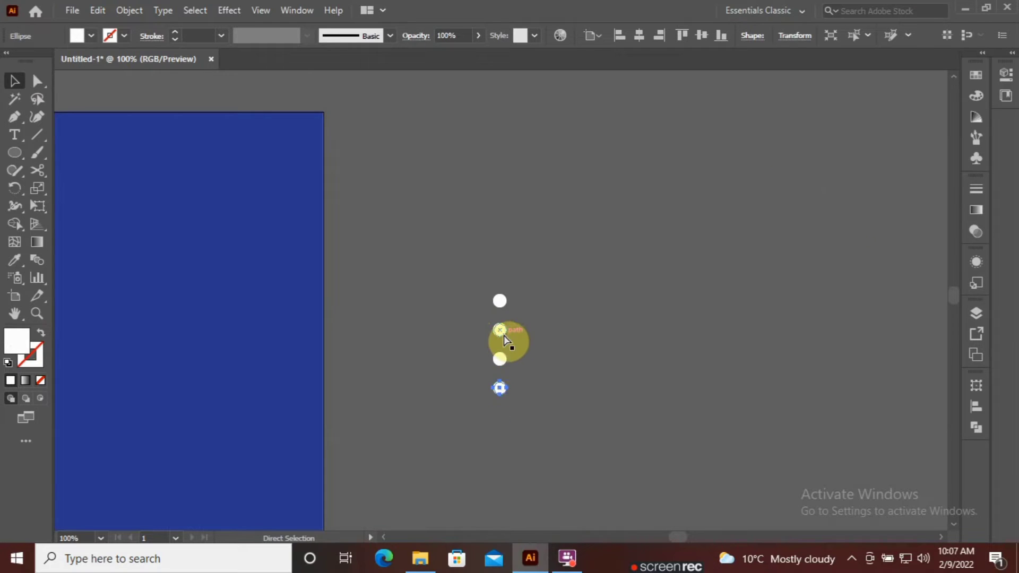
pyautogui.hotkey('ctrl', 'd')
pyautogui.hotkey('ctrl', 'd')
pyautogui.hotkey('ctrl', 'd')
pyautogui.hotkey('ctrl', 'd')
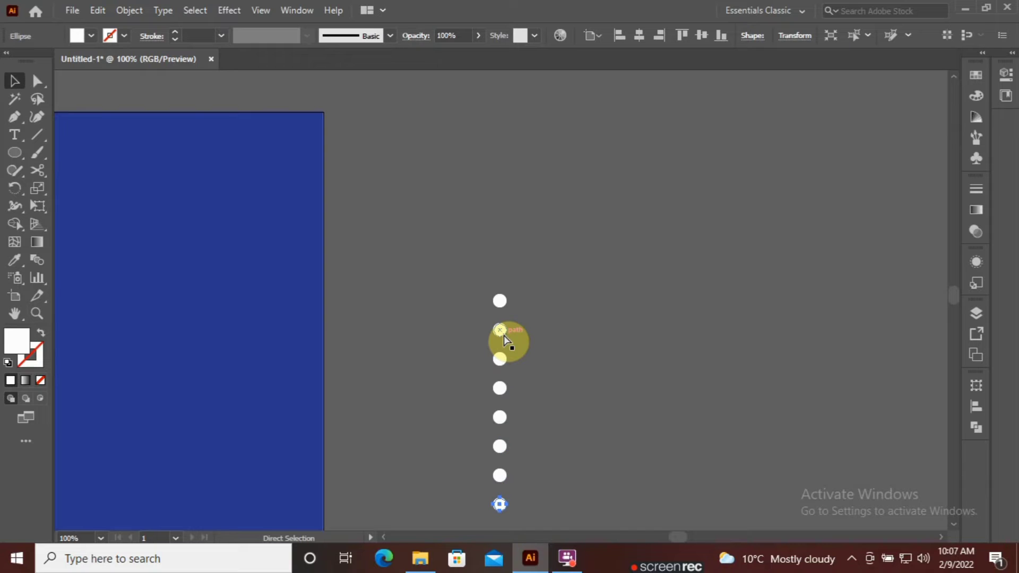
pyautogui.hotkey('ctrl', 'd')
pyautogui.hotkey('ctrl', 'd')
pyautogui.scroll(-3, 540, 216)
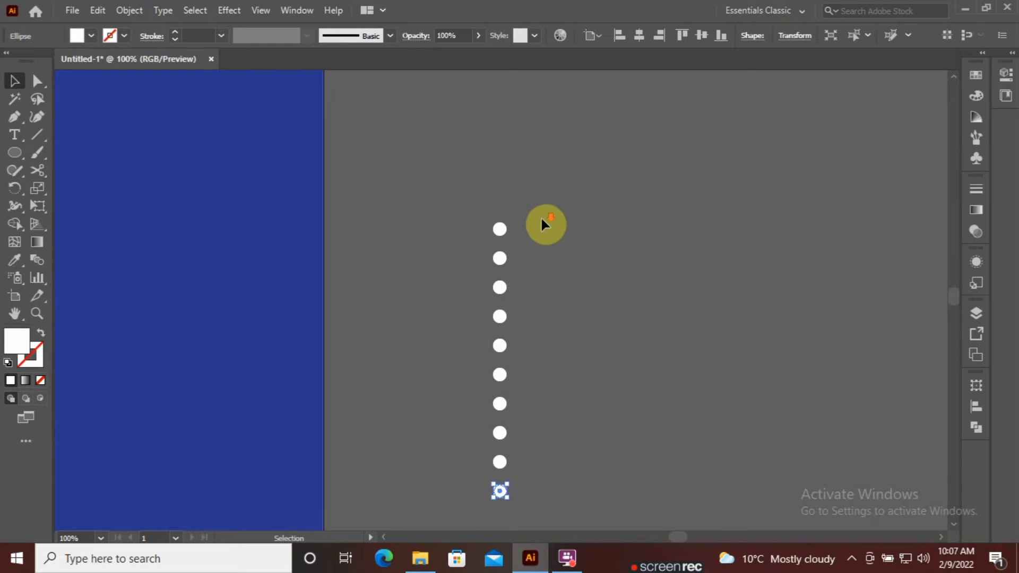
# Copy the ten-dot column to the right twice, then select all thirty dots.
pyautogui.click(557, 242)
pyautogui.moveTo(557, 191); pyautogui.dragTo(416, 493)
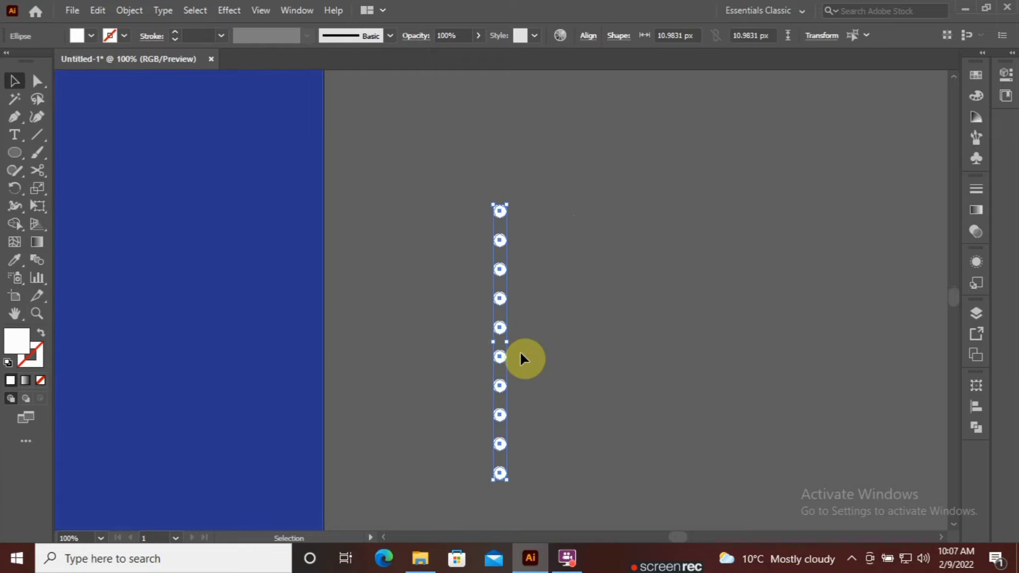
pyautogui.keyDown('shift'); pyautogui.click(500, 357); pyautogui.keyUp('shift')
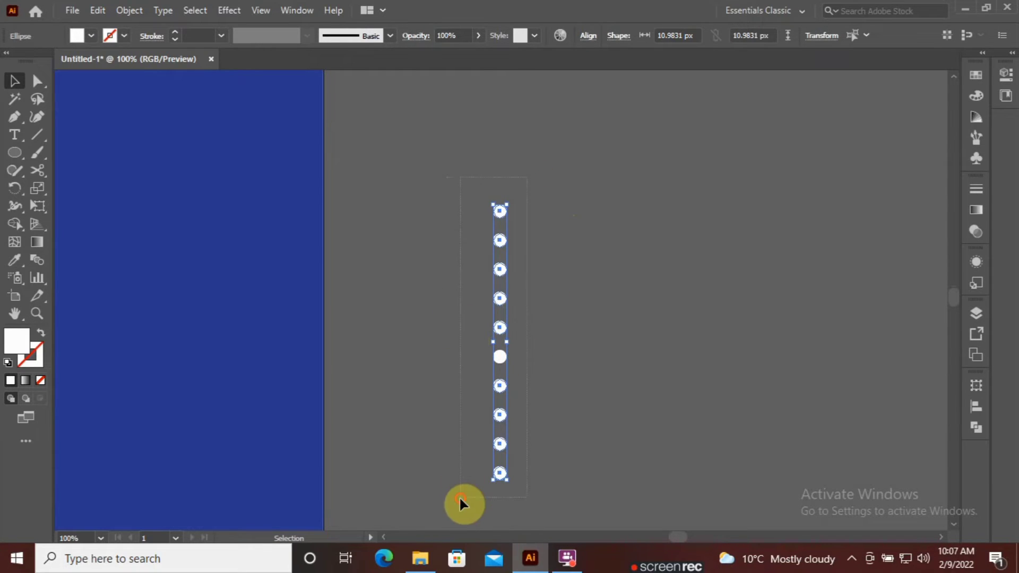
pyautogui.moveTo(502, 352); pyautogui.dragTo(530, 363)
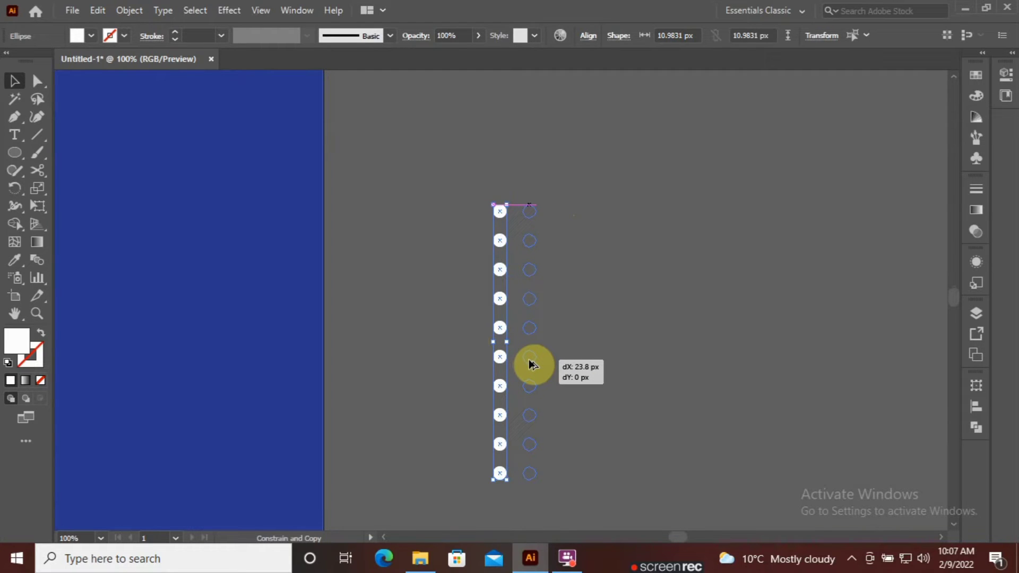
pyautogui.moveTo(531, 364); pyautogui.dragTo(529, 363)
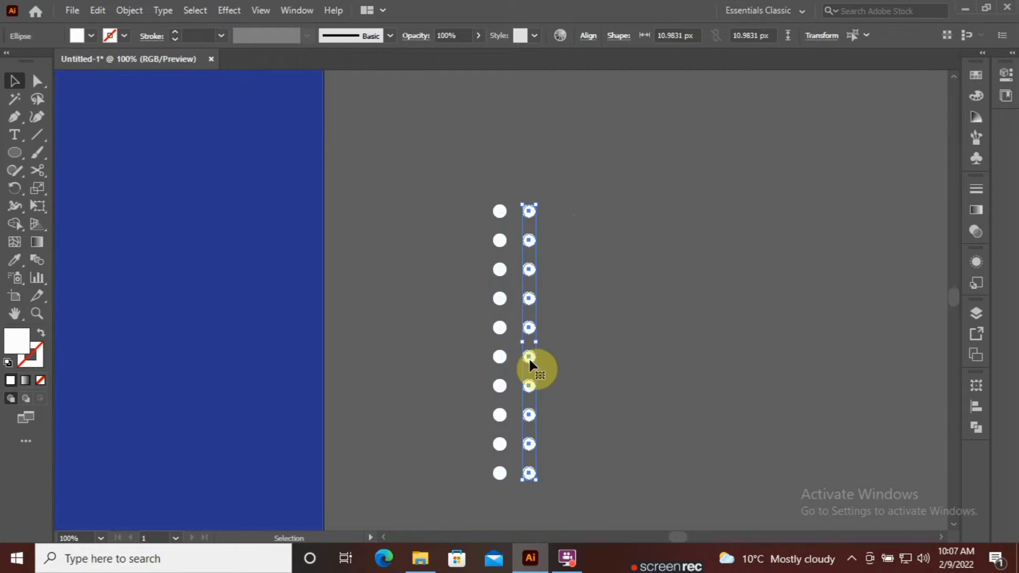
pyautogui.hotkey('ctrl', 'd')
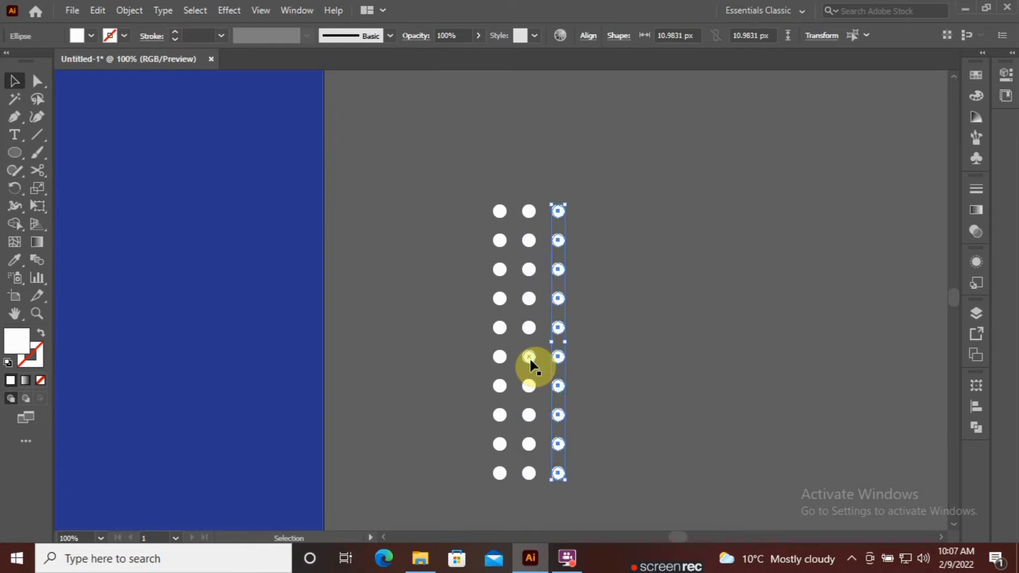
pyautogui.click(737, 378)
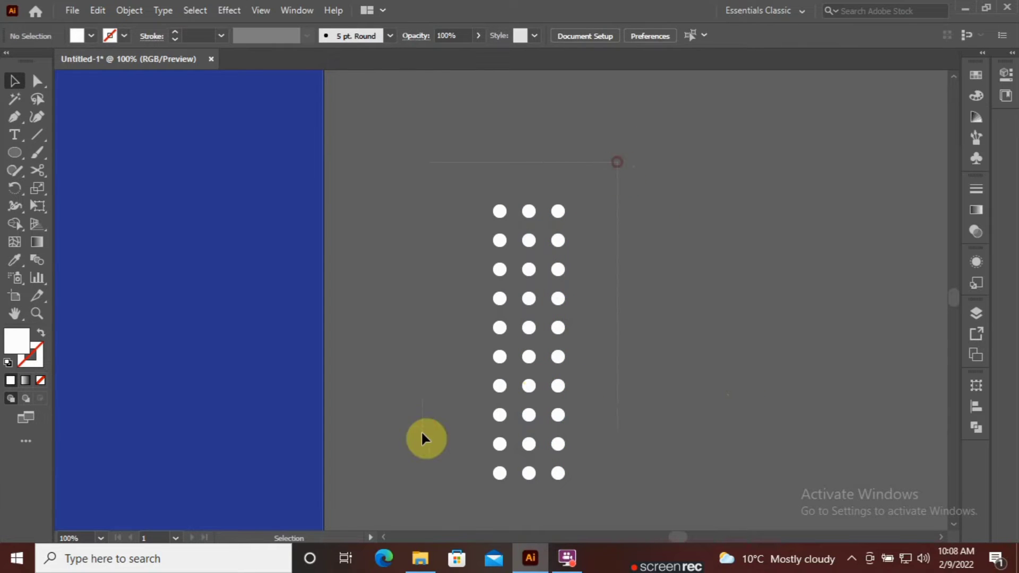
pyautogui.moveTo(432, 478); pyautogui.dragTo(428, 481)
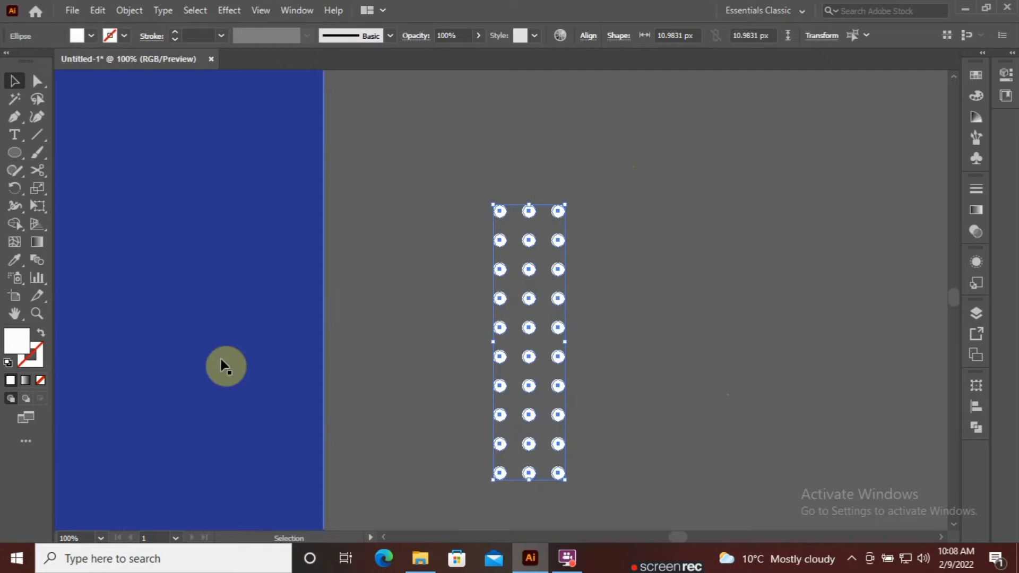
# Fill the dot grid with orange from Swatches and scale it down.
pyautogui.click(973, 75)
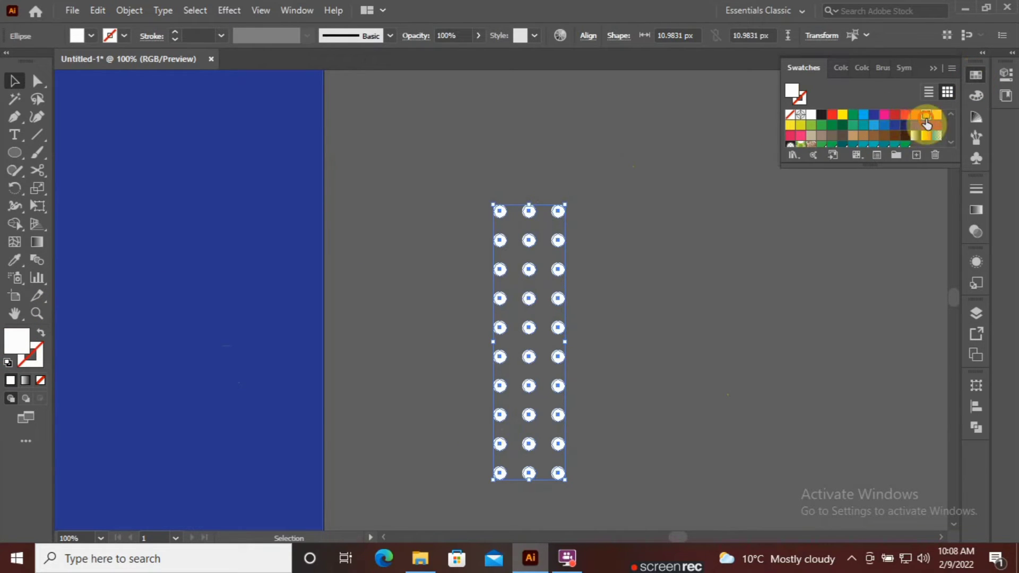
pyautogui.click(925, 115)
pyautogui.click(745, 239)
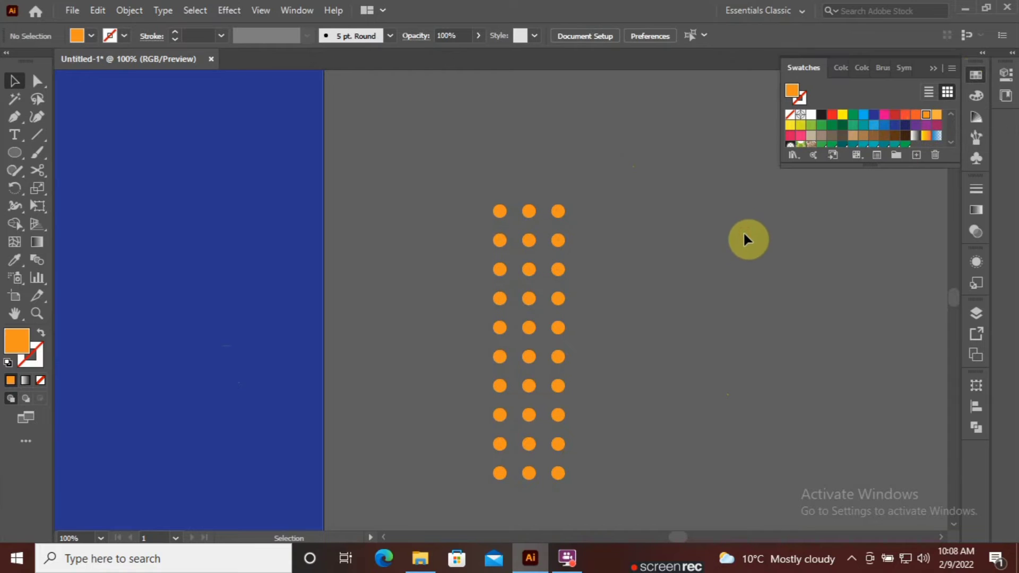
pyautogui.moveTo(594, 196); pyautogui.dragTo(427, 477)
pyautogui.hotkey('ctrl', '-')
pyautogui.hotkey('ctrl', '-')
pyautogui.hotkey('ctrl', '-')
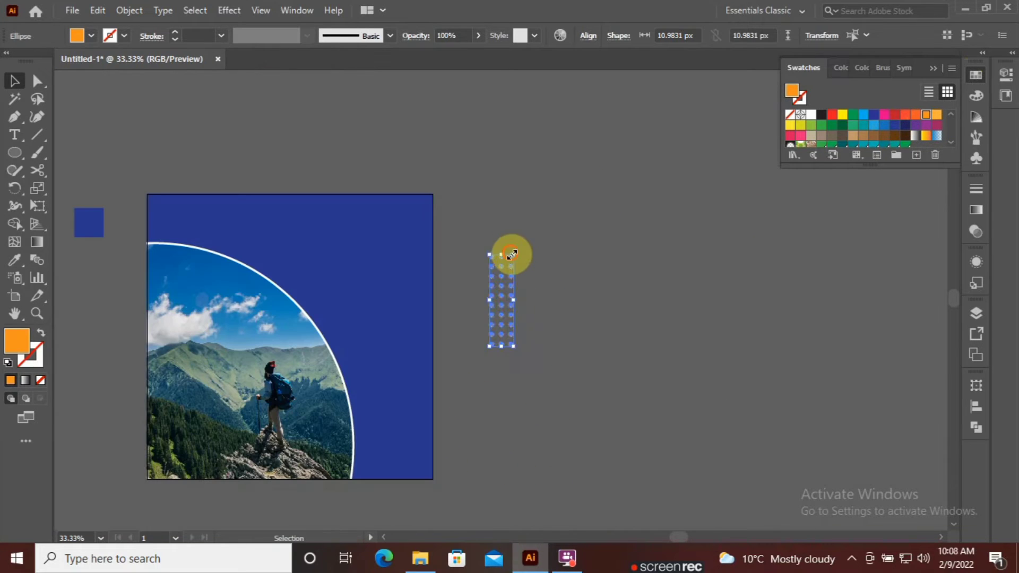
pyautogui.moveTo(511, 255); pyautogui.dragTo(520, 282)
# Widen the small orange grid by duplicating its dots to the right.
pyautogui.click(544, 288)
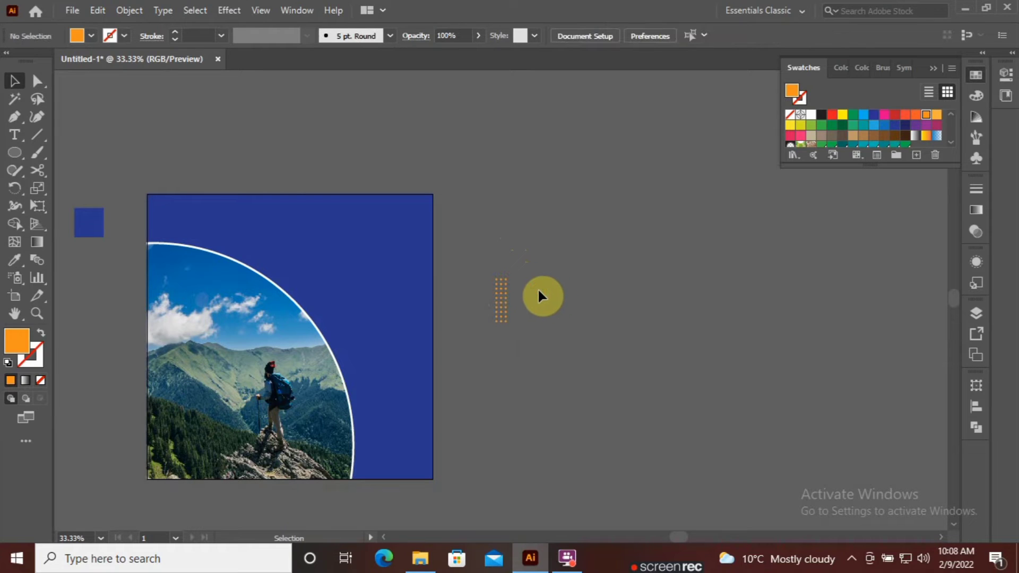
pyautogui.click(502, 297)
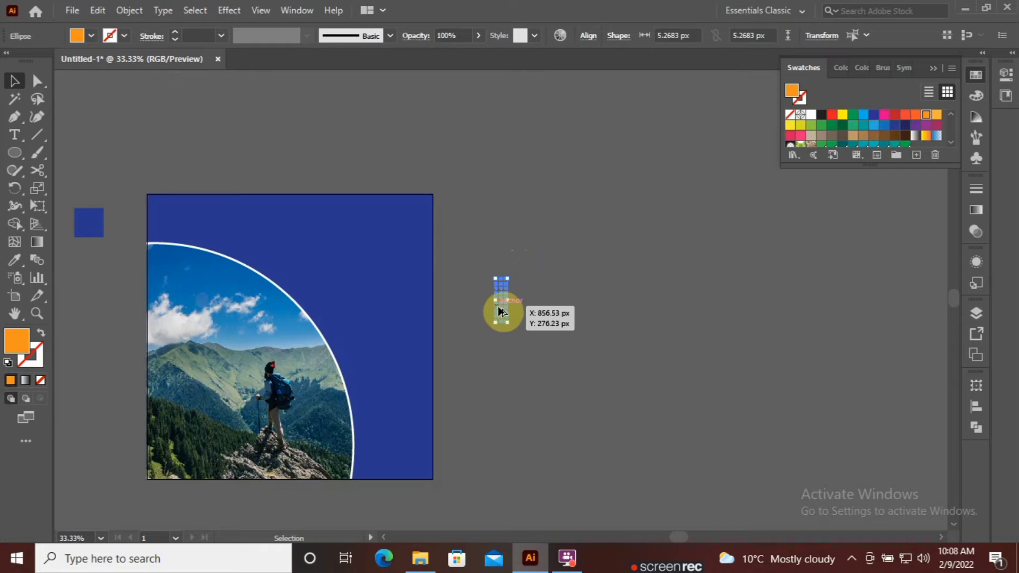
pyautogui.moveTo(498, 307); pyautogui.dragTo(514, 313)
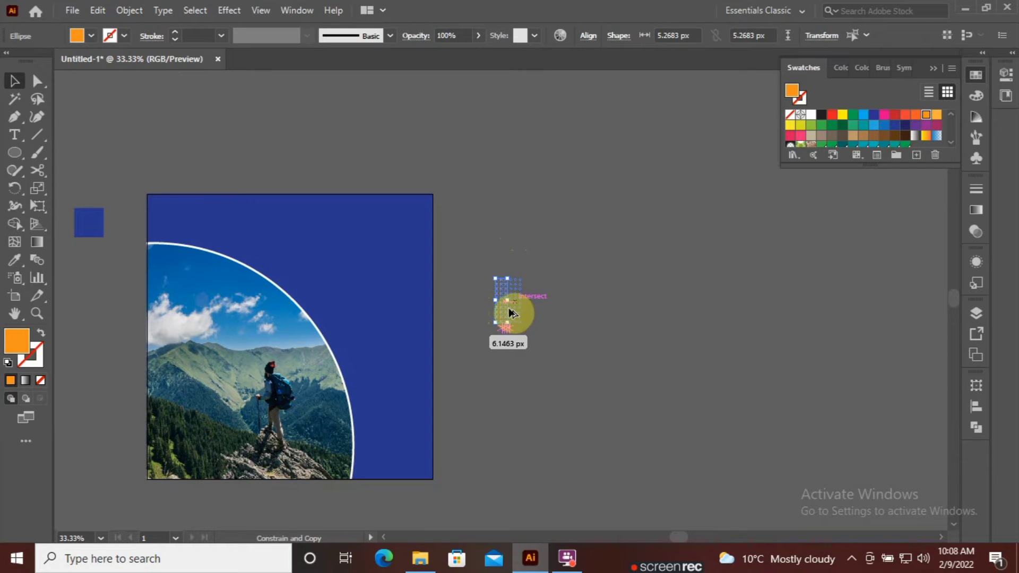
pyautogui.moveTo(509, 313); pyautogui.dragTo(512, 311)
pyautogui.click(566, 297)
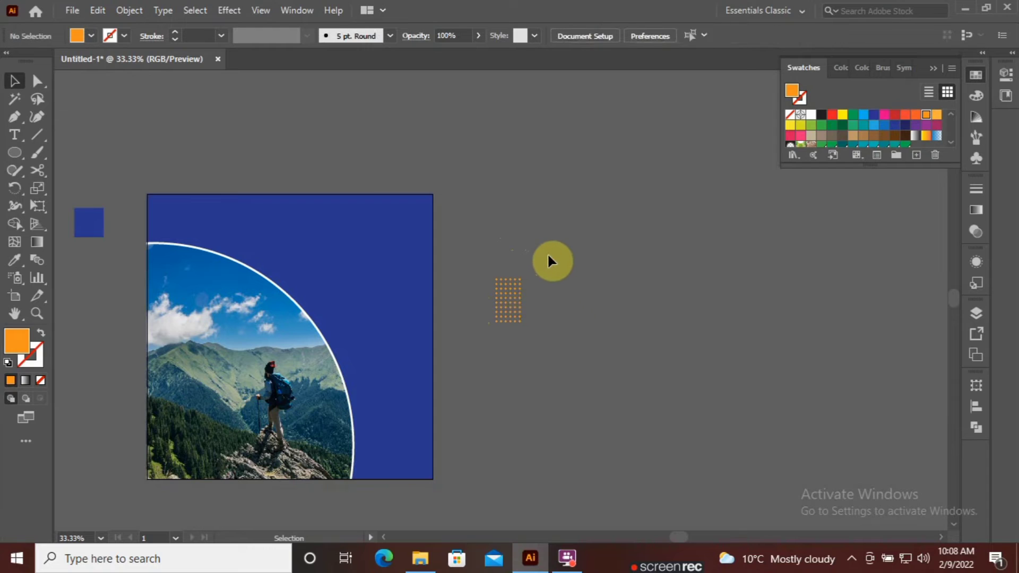
pyautogui.click(508, 300)
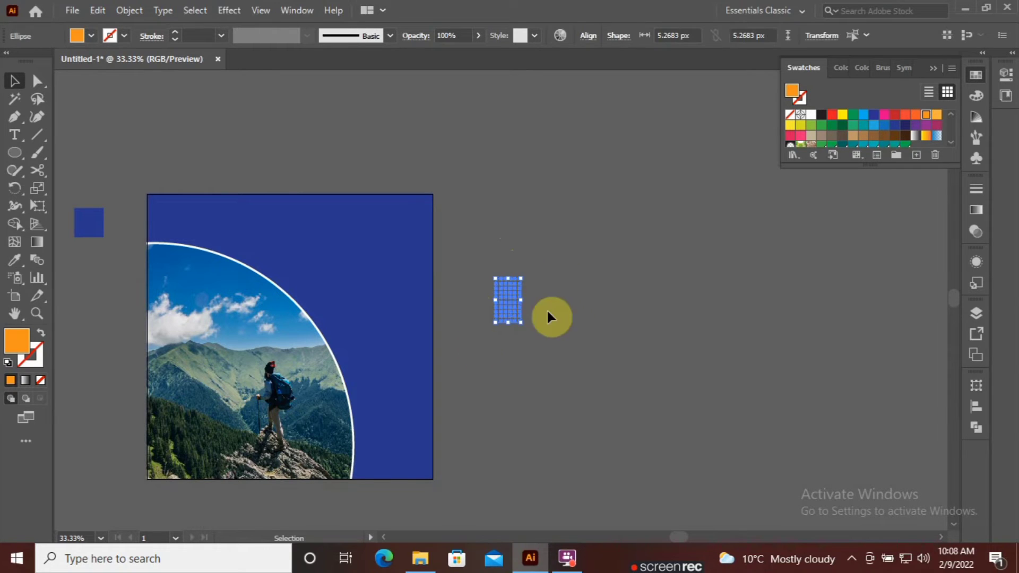
# Move the dot grid to the poster's top-left corner.
pyautogui.moveTo(514, 298)
pyautogui.mouseDown()
pyautogui.moveTo(472, 307)
pyautogui.moveTo(170, 243)
pyautogui.mouseUp()
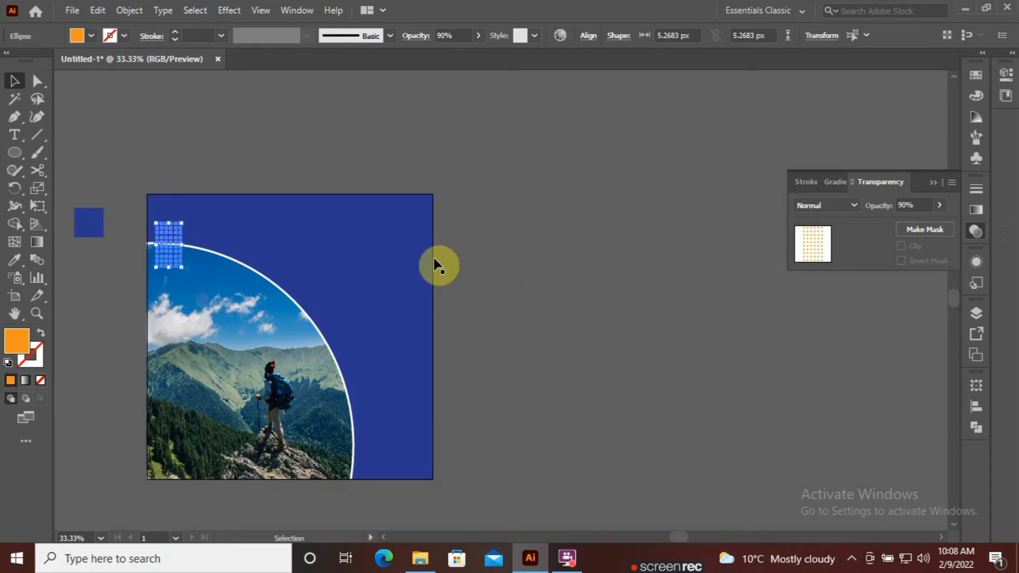
pyautogui.click(562, 250)
pyautogui.hotkey('ctrl', '+')
# Place a rotated copy of the dot grid at the poster's bottom-right corner.
pyautogui.moveTo(295, 163); pyautogui.dragTo(311, 195)
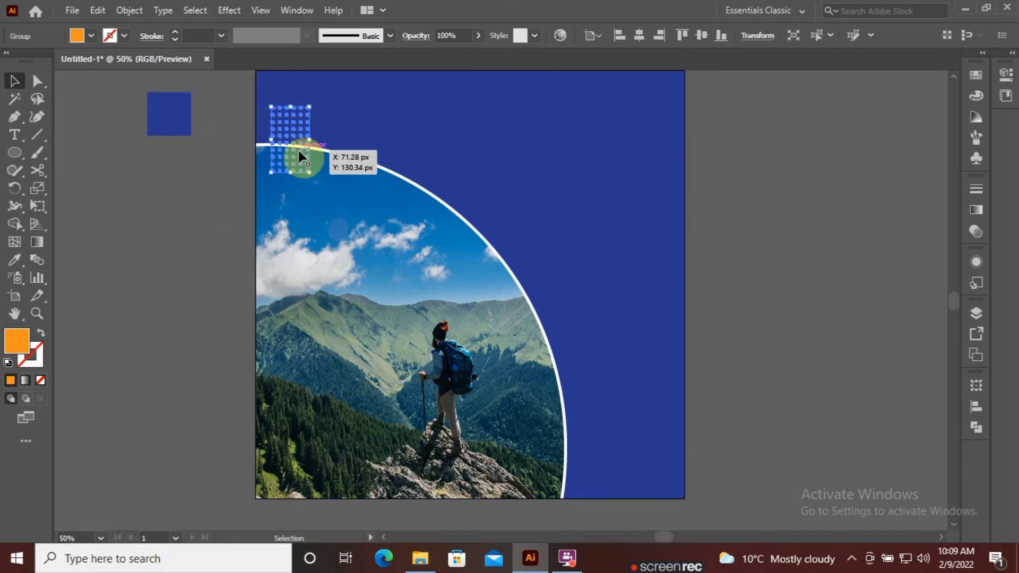
pyautogui.moveTo(311, 198)
pyautogui.mouseDown()
pyautogui.moveTo(600, 461)
pyautogui.moveTo(662, 407)
pyautogui.mouseUp()
pyautogui.moveTo(603, 449); pyautogui.dragTo(636, 470)
pyautogui.click(728, 447)
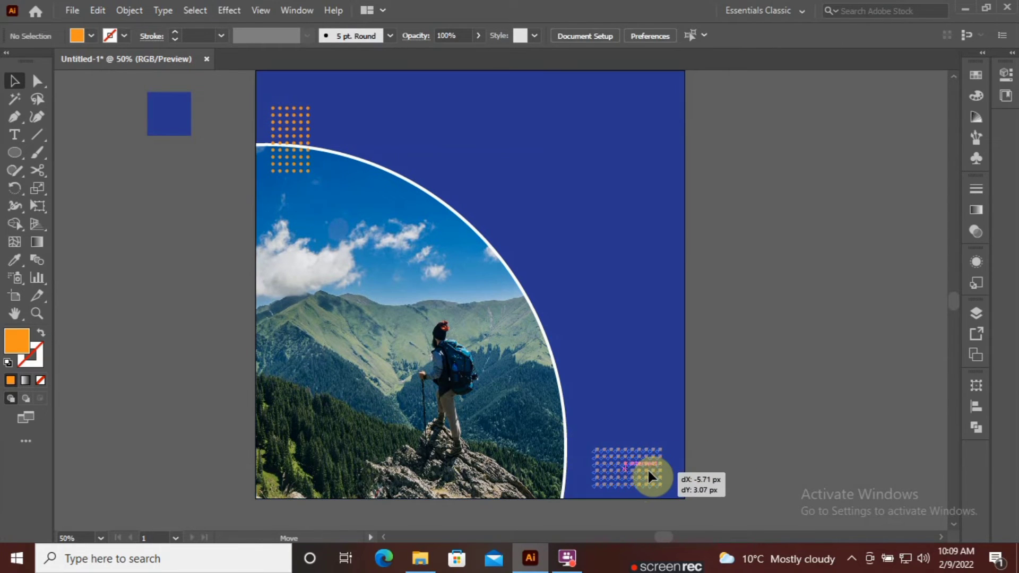
pyautogui.moveTo(649, 468); pyautogui.dragTo(647, 468)
pyautogui.click(747, 437)
pyautogui.scroll(1, 749, 440)
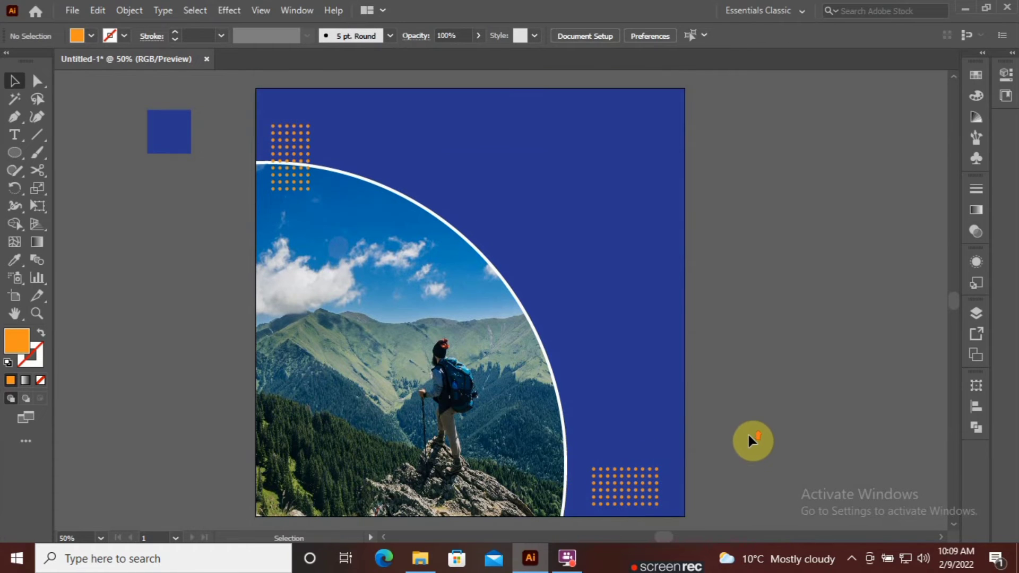
pyautogui.click(16, 135)
# Add an enlarged 'Time To' text line in white (ffffff) beside the poster.
pyautogui.click(708, 227)
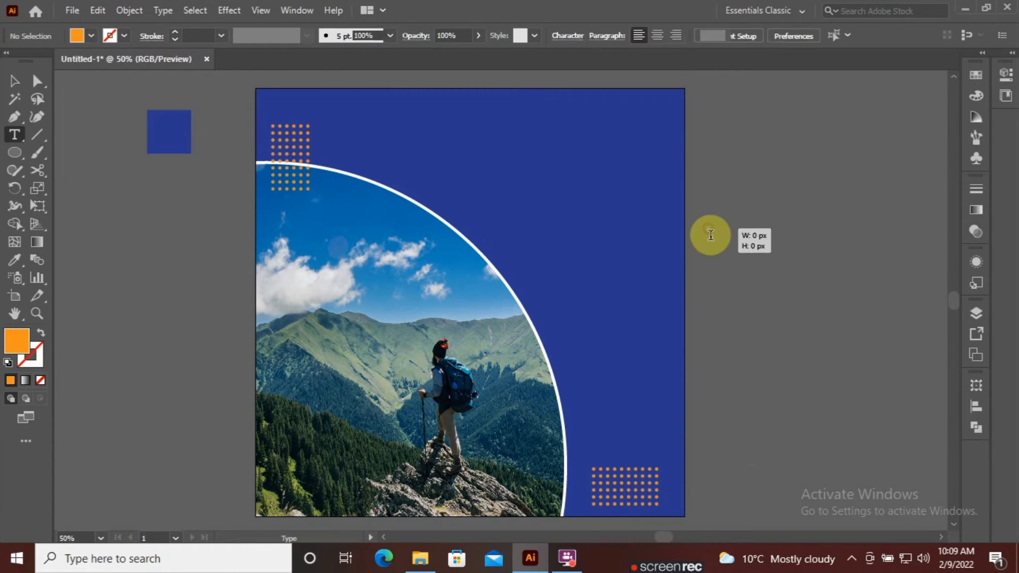
pyautogui.write('T')
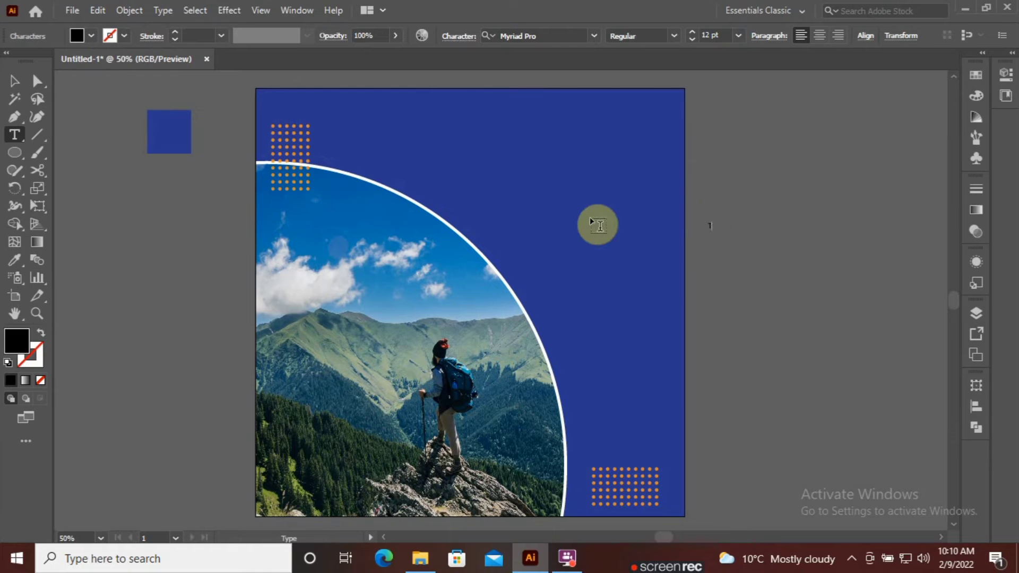
pyautogui.write('ime To')
pyautogui.click(15, 80)
pyautogui.moveTo(732, 220); pyautogui.dragTo(780, 198)
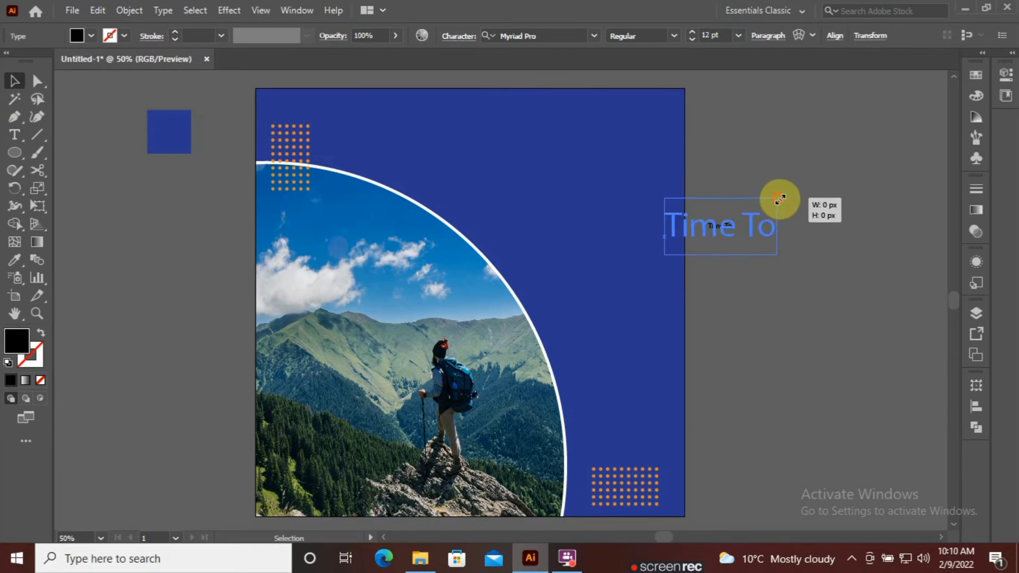
pyautogui.doubleClick(16, 340)
pyautogui.write('ffffff')
pyautogui.click(668, 183)
pyautogui.moveTo(700, 242); pyautogui.dragTo(766, 220)
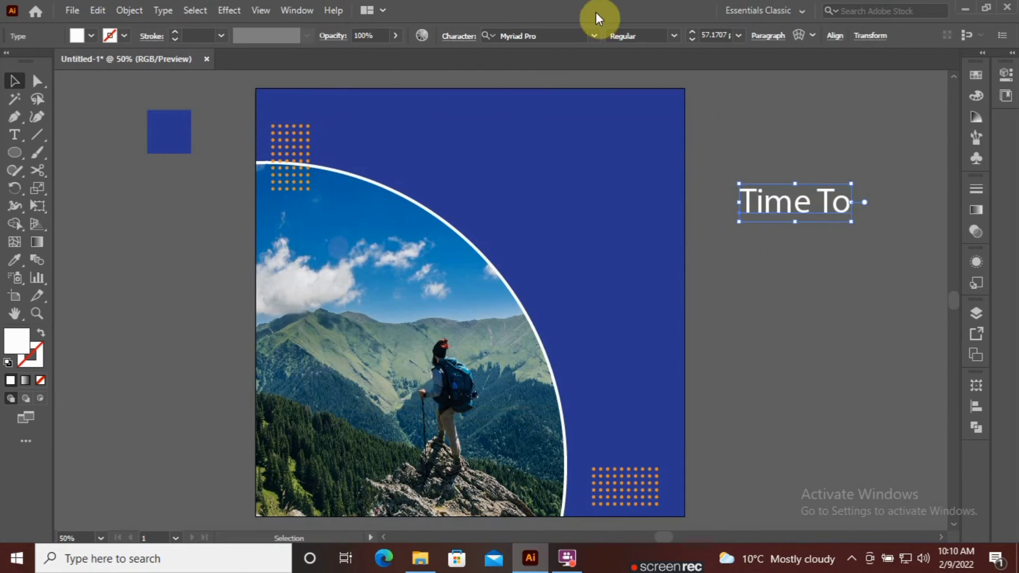
# Set 'Time To' to Source Serif Variable Regular and move it aside.
pyautogui.click(594, 36)
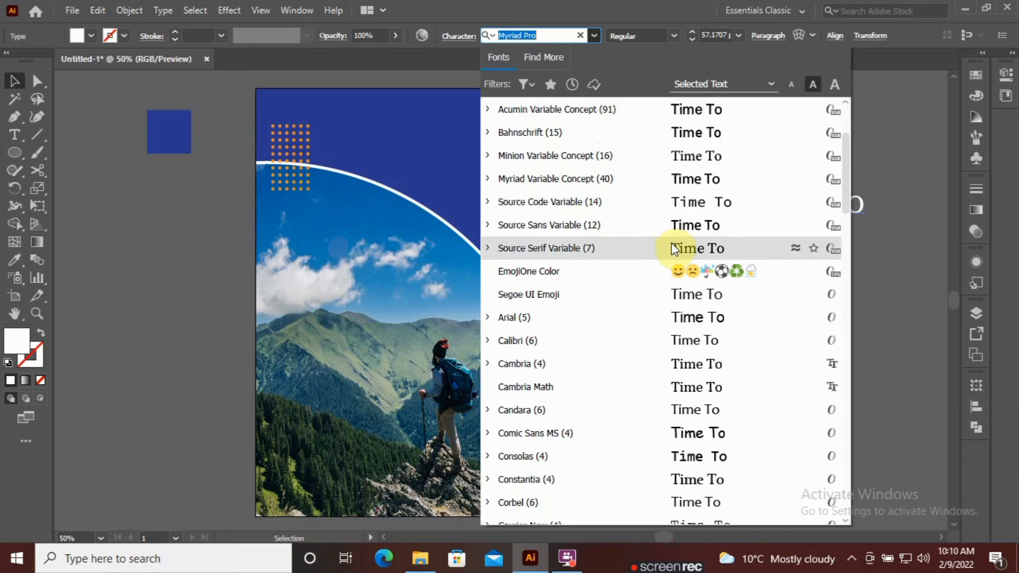
pyautogui.click(689, 250)
pyautogui.click(659, 36)
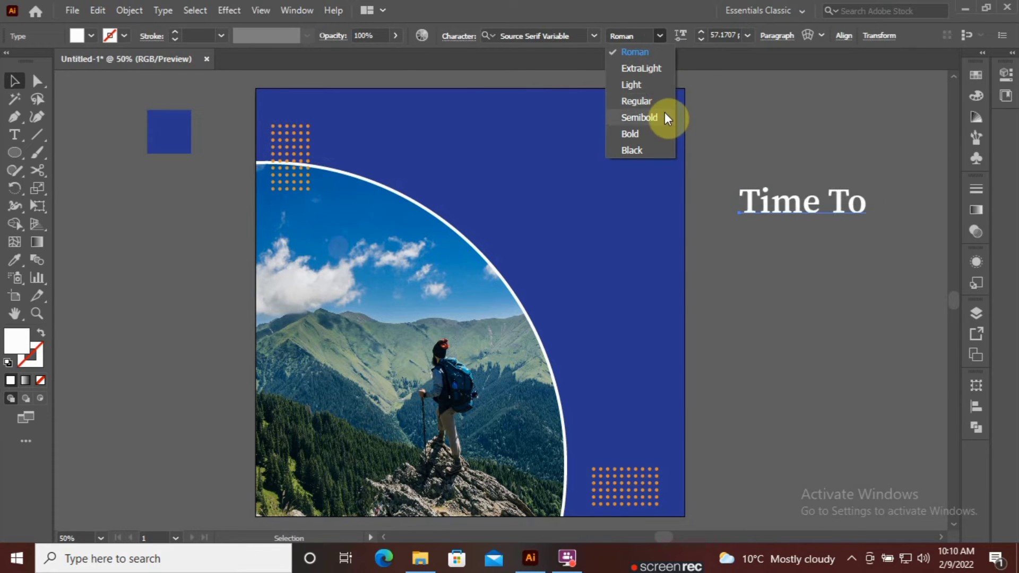
pyautogui.click(636, 101)
pyautogui.moveTo(812, 203)
pyautogui.mouseDown()
pyautogui.moveTo(550, 123)
pyautogui.moveTo(546, 141)
pyautogui.mouseUp()
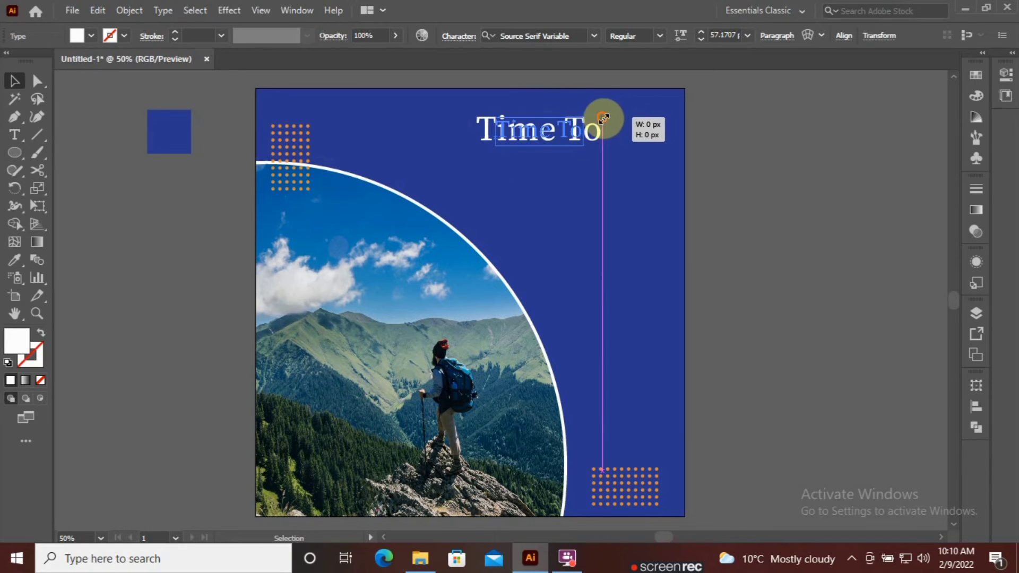
pyautogui.moveTo(601, 118); pyautogui.dragTo(816, 123)
# Make 'EXPLORE' Bold, orange at 90% opacity, about 64 pt.
pyautogui.click(15, 134)
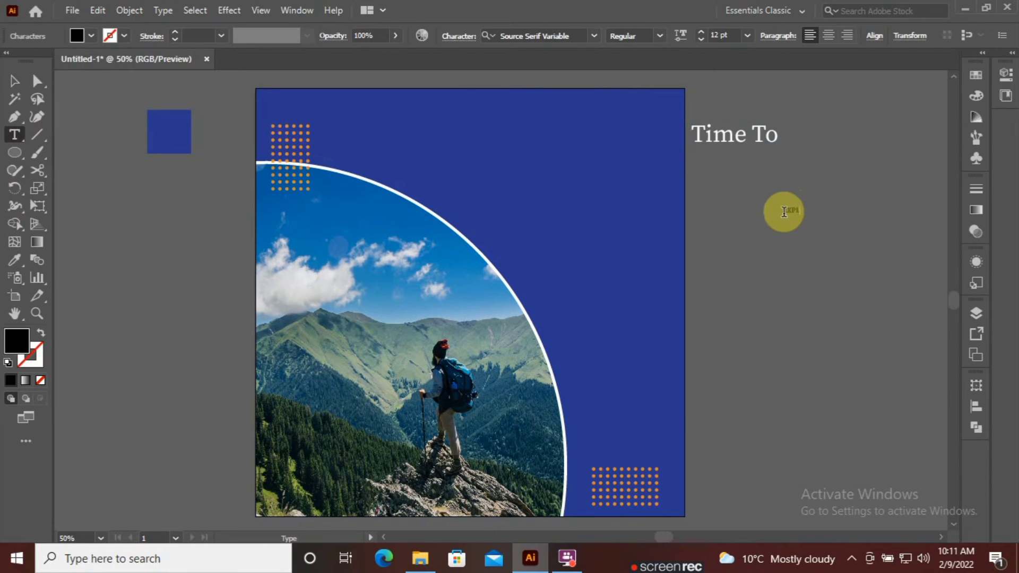
pyautogui.write('ORE')
pyautogui.click(14, 81)
pyautogui.moveTo(814, 206); pyautogui.dragTo(853, 197)
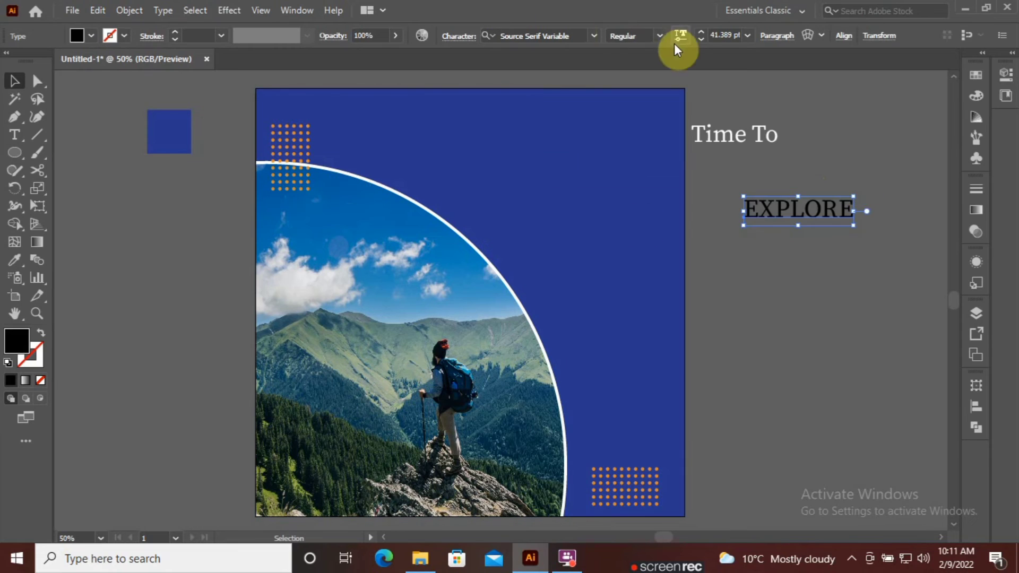
pyautogui.click(660, 36)
pyautogui.click(637, 133)
pyautogui.click(14, 259)
pyautogui.click(289, 140)
pyautogui.click(14, 80)
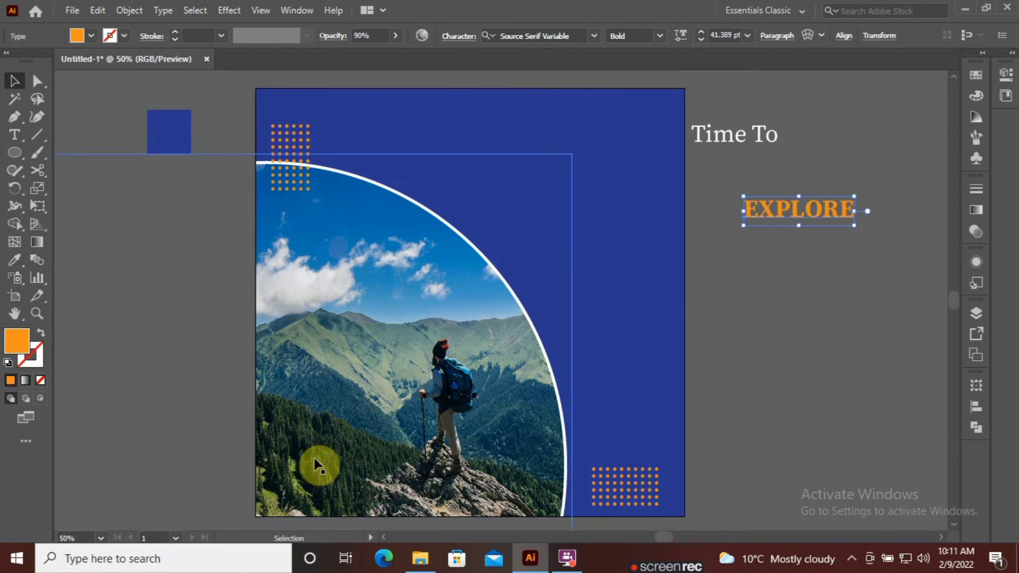
pyautogui.moveTo(854, 196); pyautogui.dragTo(884, 189)
# Stack 'Time To' directly above EXPLORE, keeping its Regular style.
pyautogui.moveTo(722, 139)
pyautogui.mouseDown()
pyautogui.moveTo(759, 187)
pyautogui.moveTo(745, 186)
pyautogui.mouseUp()
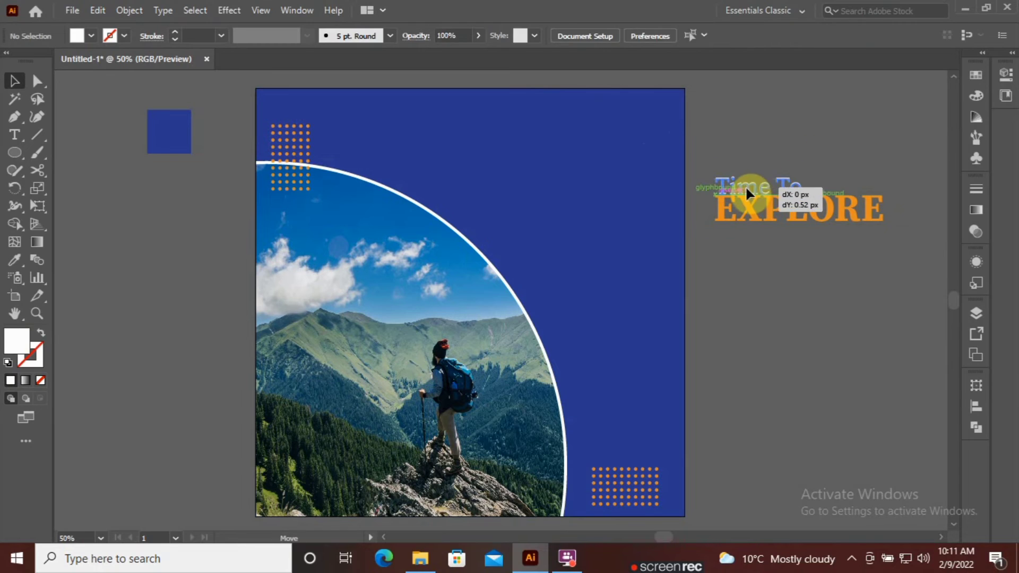
pyautogui.click(779, 178)
pyautogui.click(660, 36)
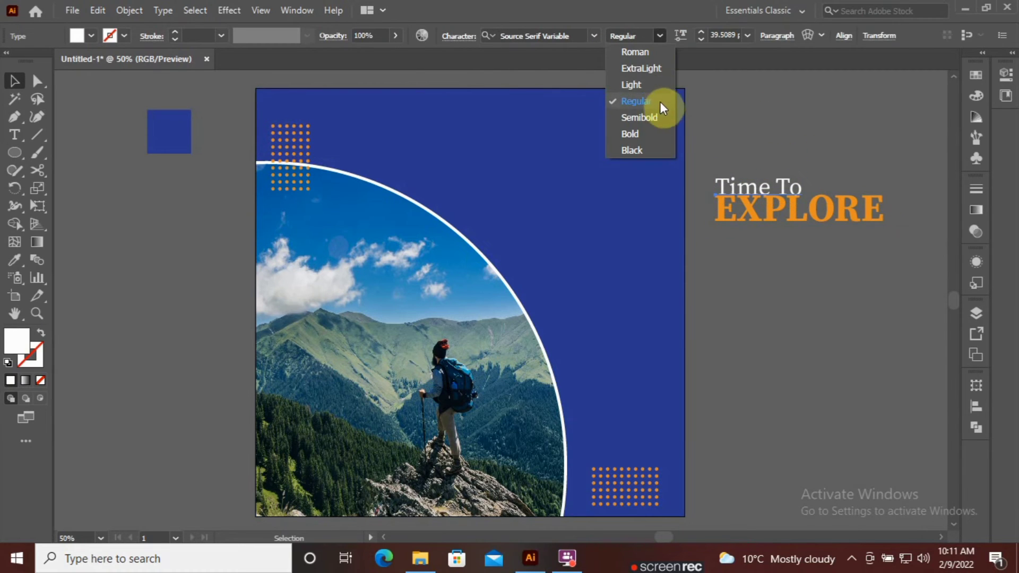
pyautogui.click(780, 130)
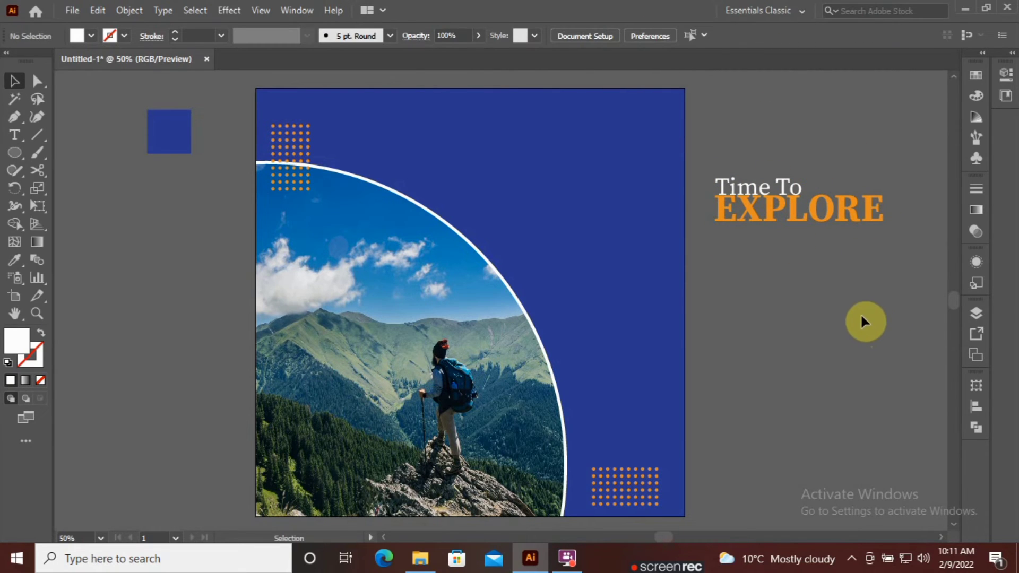
# Copy 'Time To' below EXPLORE, retype it as 'the World' and right-align it.
pyautogui.moveTo(756, 187); pyautogui.dragTo(753, 232)
pyautogui.click(15, 134)
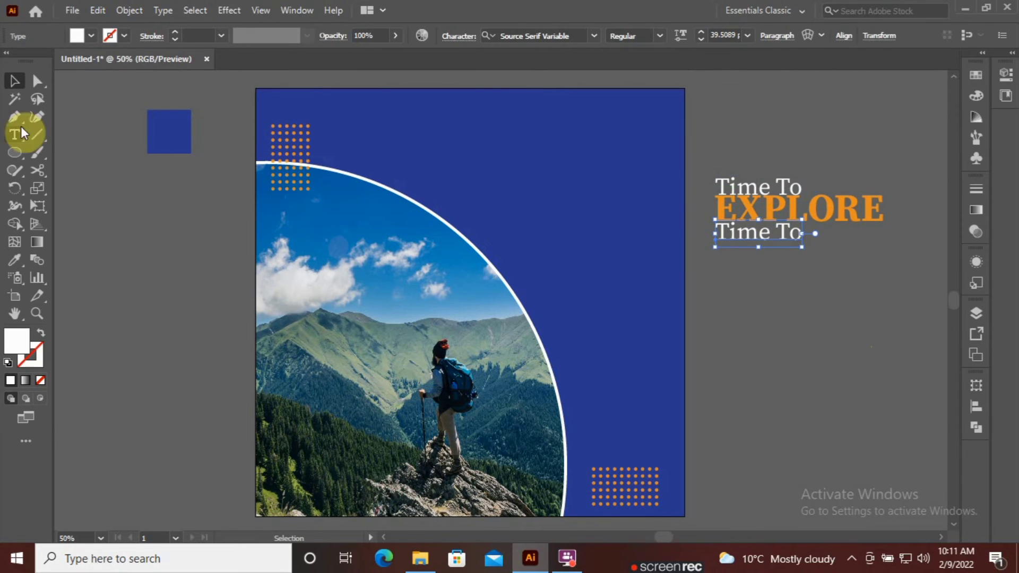
pyautogui.click(800, 237)
pyautogui.write('th')
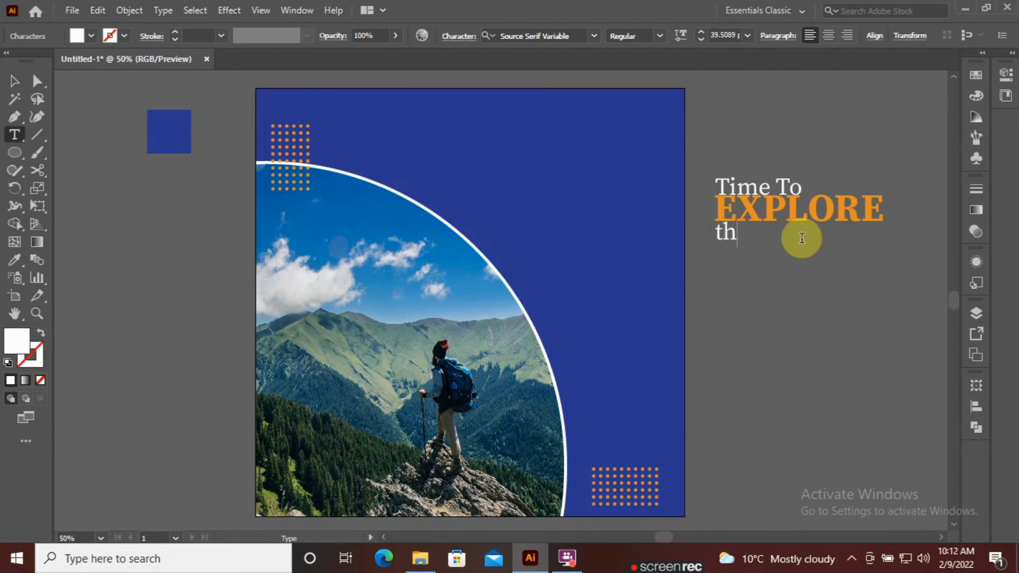
pyautogui.write('e World')
pyautogui.click(15, 82)
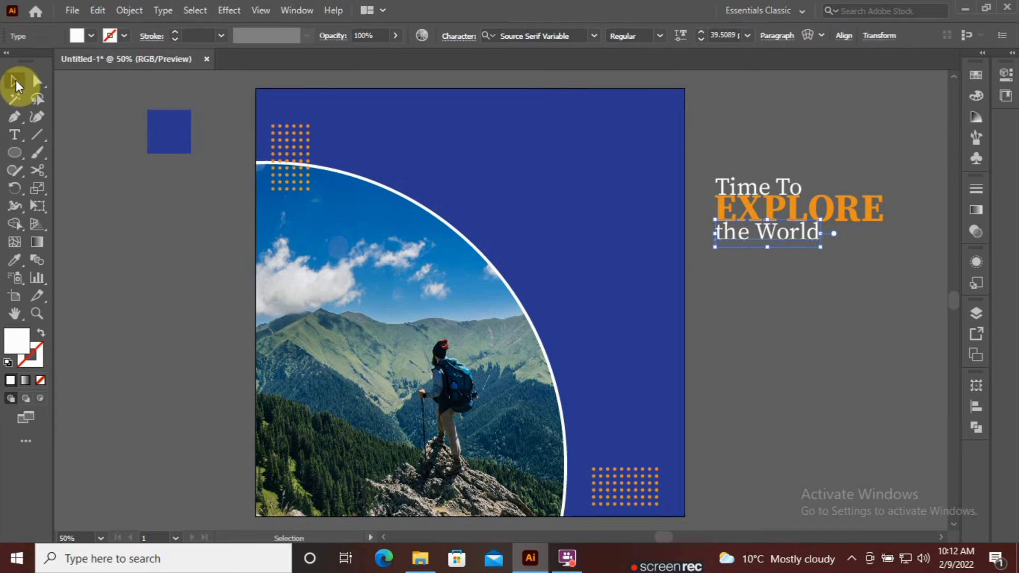
pyautogui.moveTo(796, 236); pyautogui.dragTo(867, 239)
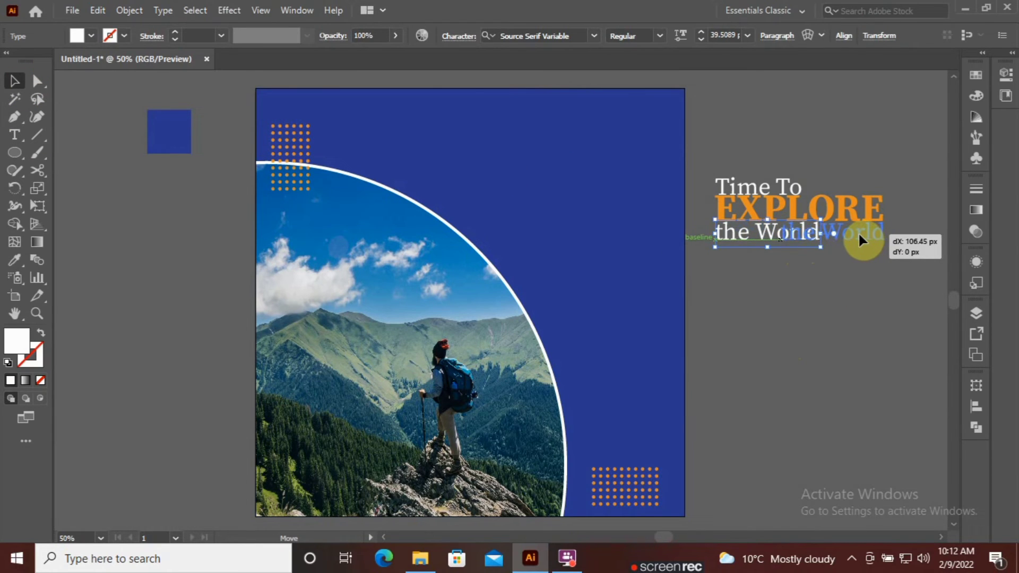
pyautogui.moveTo(867, 236); pyautogui.dragTo(859, 235)
pyautogui.click(825, 307)
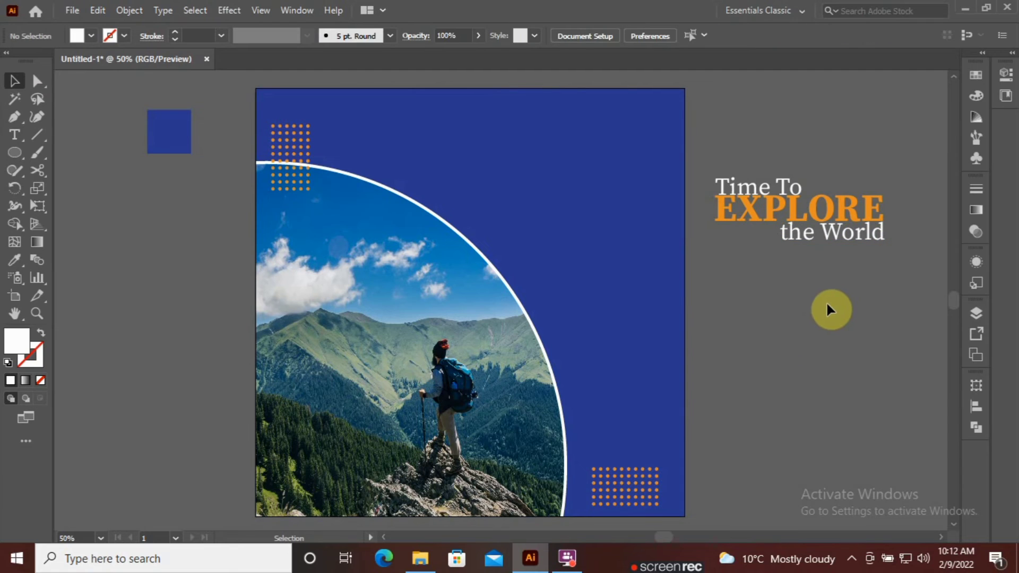
# Enlarge the three-line title and move it to the poster's top right.
pyautogui.moveTo(866, 277)
pyautogui.mouseDown()
pyautogui.moveTo(884, 174)
pyautogui.moveTo(910, 142)
pyautogui.moveTo(909, 159)
pyautogui.mouseUp()
pyautogui.moveTo(825, 214)
pyautogui.mouseDown()
pyautogui.moveTo(587, 155)
pyautogui.moveTo(586, 166)
pyautogui.mouseUp()
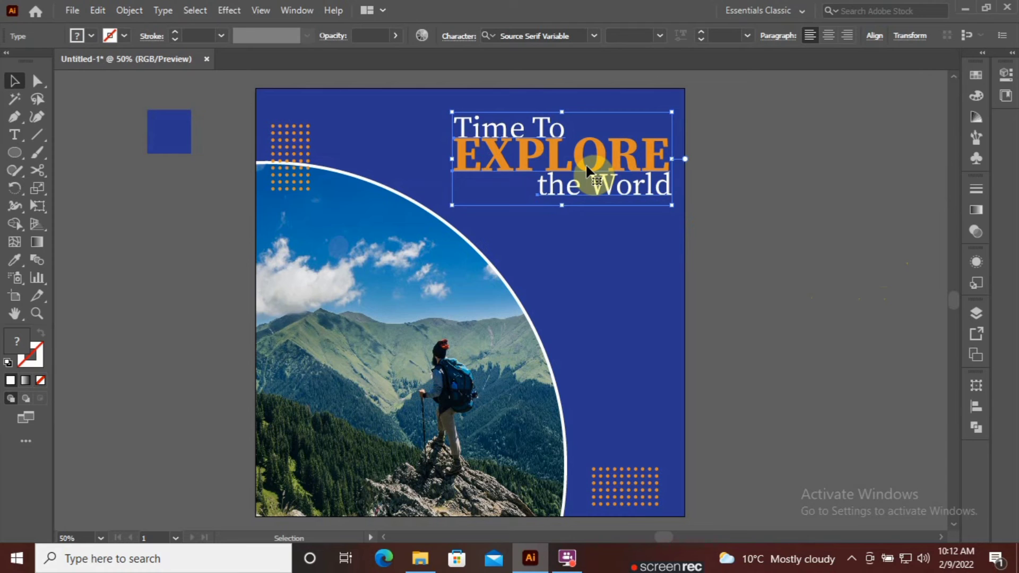
pyautogui.click(825, 264)
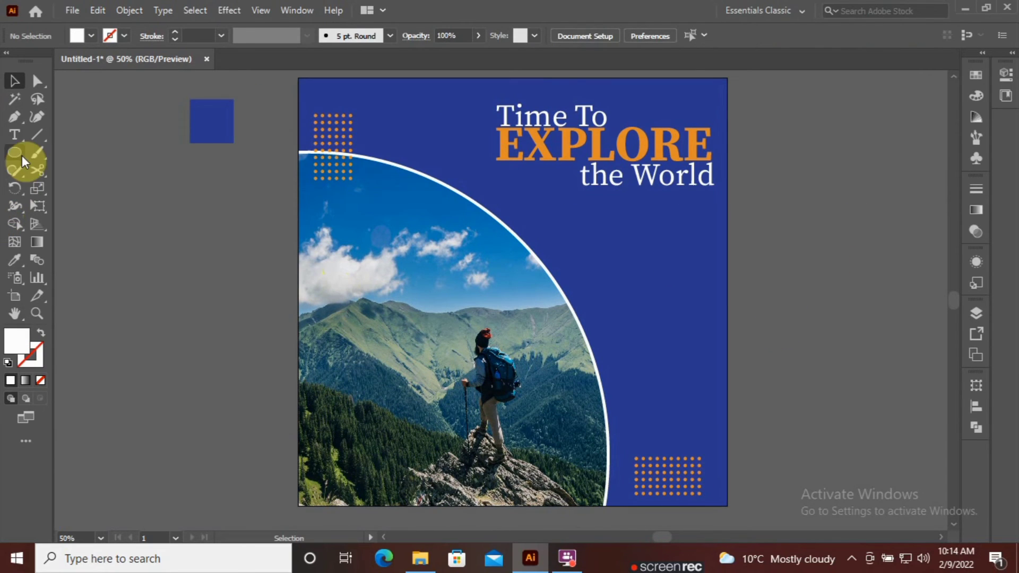
# Draw a slim white rounded rectangle beside the poster.
pyautogui.click(16, 154)
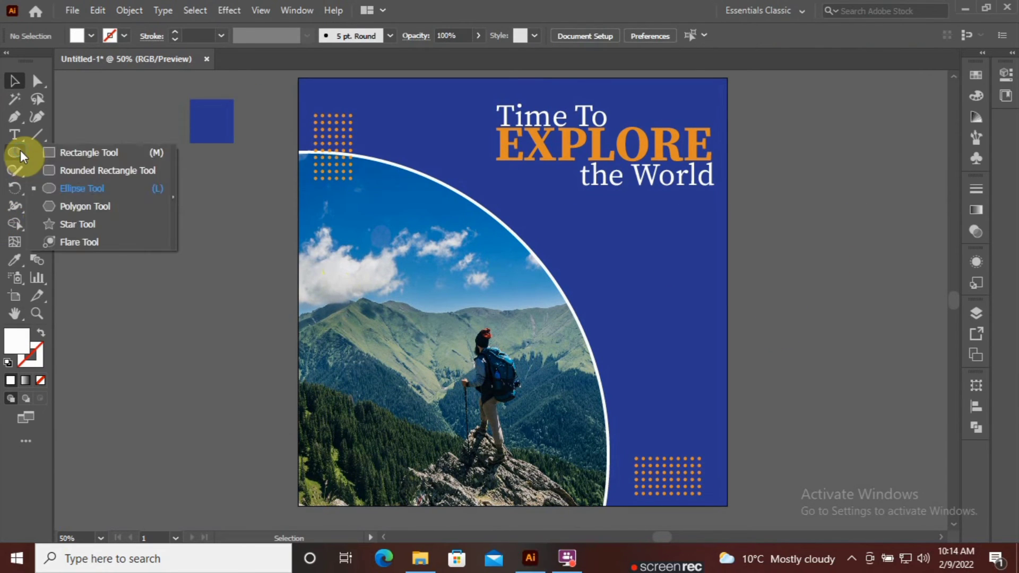
pyautogui.click(85, 170)
pyautogui.moveTo(121, 238); pyautogui.dragTo(251, 269)
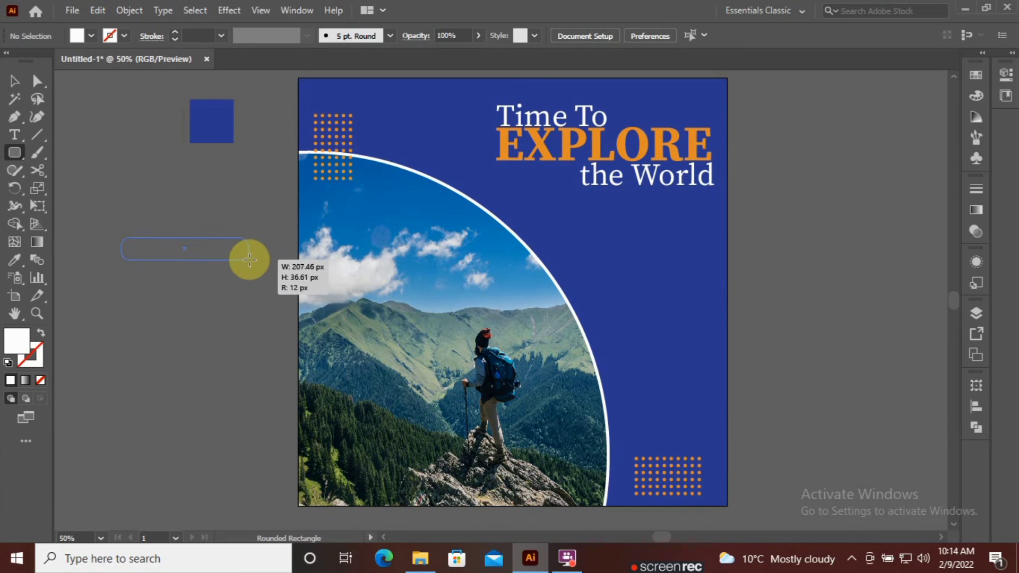
pyautogui.moveTo(251, 269)
pyautogui.mouseDown()
pyautogui.moveTo(236, 259)
pyautogui.moveTo(244, 264)
pyautogui.mouseUp()
# Add a smaller 'Book Now' text line above the bar.
pyautogui.press('t')
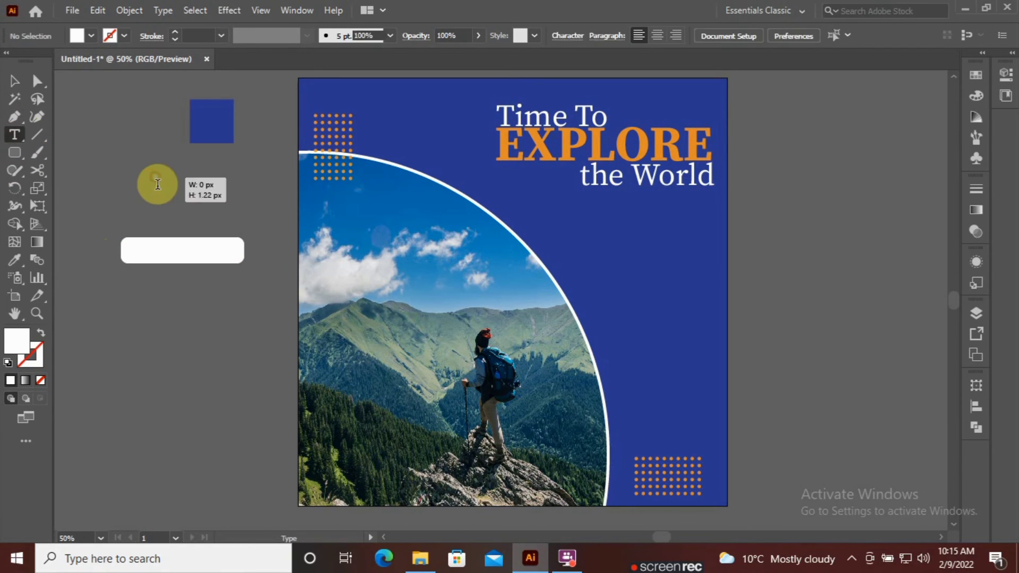
pyautogui.click(156, 177)
pyautogui.write('Book Now')
pyautogui.press('Escape')
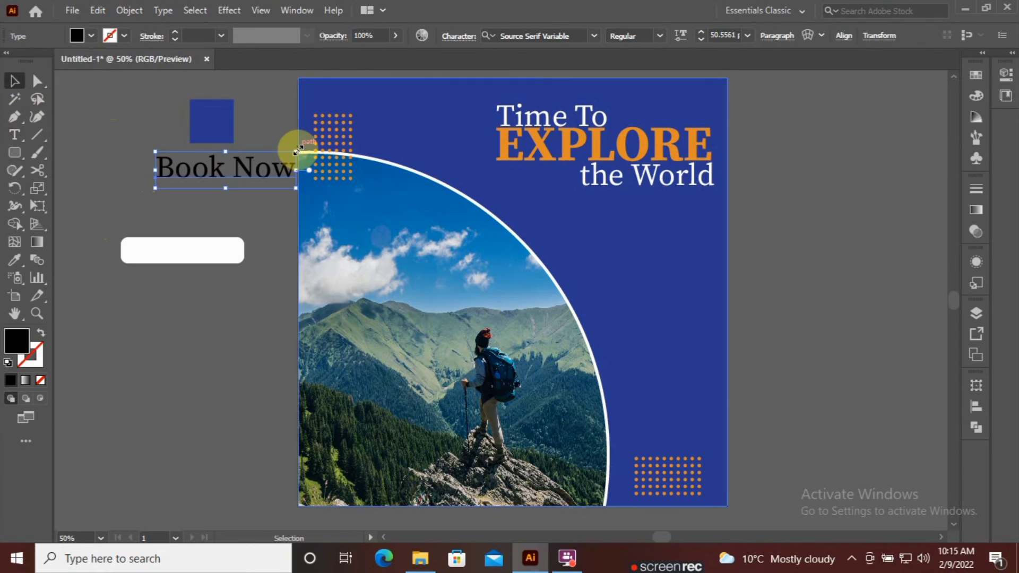
pyautogui.moveTo(295, 159); pyautogui.dragTo(195, 251)
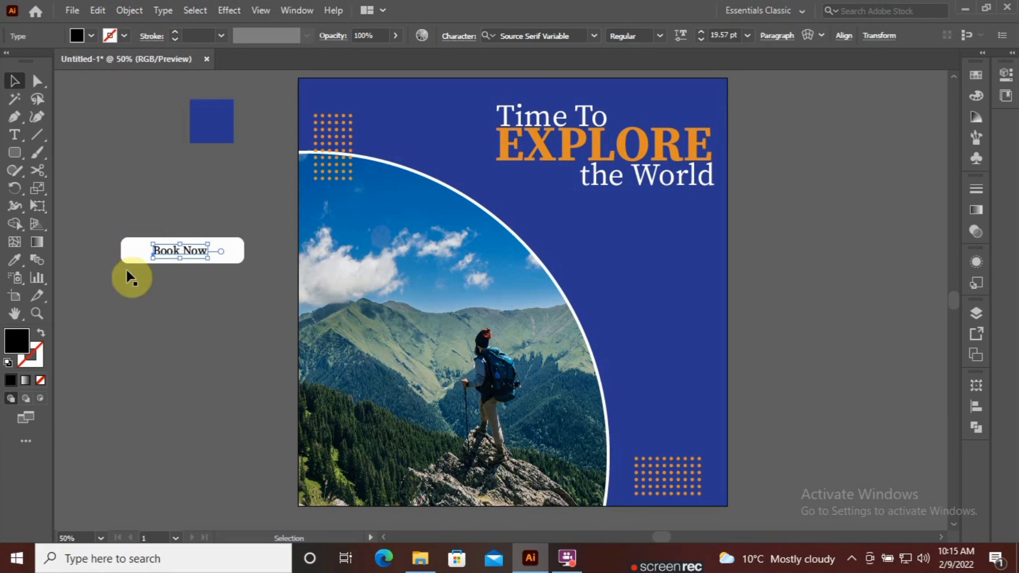
# Make 'Book Now' the poster's orange, Semibold, about 26 pt.
pyautogui.click(15, 260)
pyautogui.click(313, 158)
pyautogui.click(14, 81)
pyautogui.hotkey('ctrl', '=')
pyautogui.hotkey('ctrl', '=')
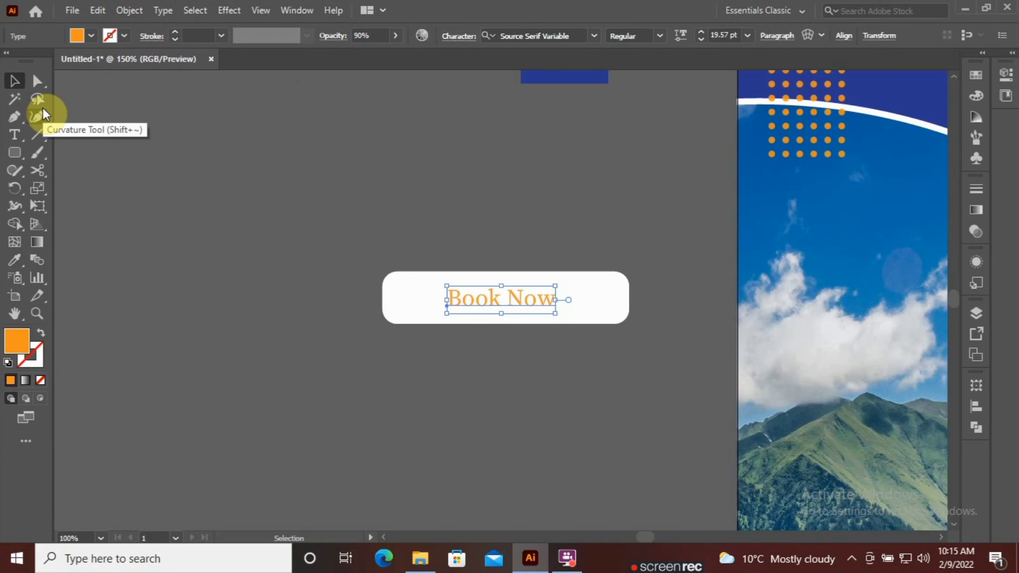
pyautogui.hotkey('ctrl', '=')
pyautogui.click(659, 36)
pyautogui.click(644, 110)
pyautogui.moveTo(584, 279); pyautogui.dragTo(638, 273)
# Centre the text on the rectangle both ways and narrow the rectangle to fit.
pyautogui.click(664, 305)
pyautogui.click(577, 291)
pyautogui.keyDown('shift'); pyautogui.click(665, 304); pyautogui.keyUp('shift')
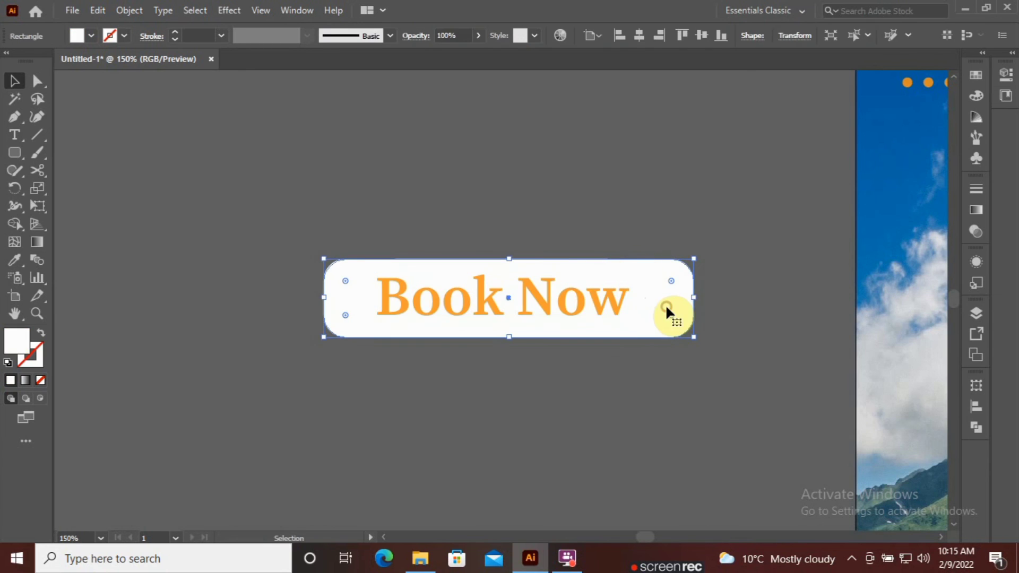
pyautogui.click(500, 36)
pyautogui.click(564, 35)
pyautogui.click(540, 177)
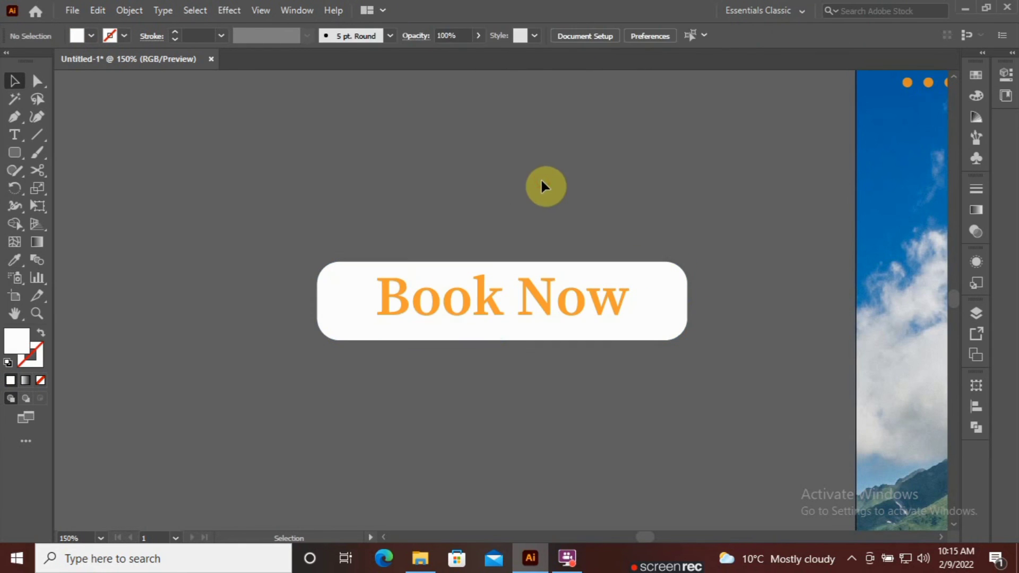
pyautogui.click(452, 332)
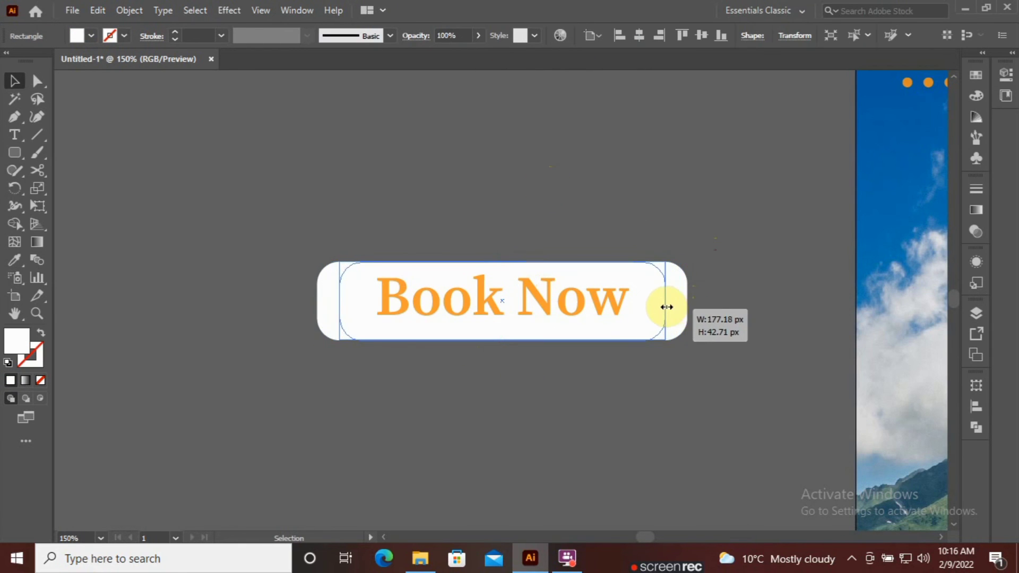
pyautogui.moveTo(688, 304); pyautogui.dragTo(663, 304)
# Group the text and rectangle with Ctrl+G and move the button onto the photo.
pyautogui.click(717, 303)
pyautogui.click(647, 283)
pyautogui.keyDown('shift'); pyautogui.click(617, 293); pyautogui.keyUp('shift')
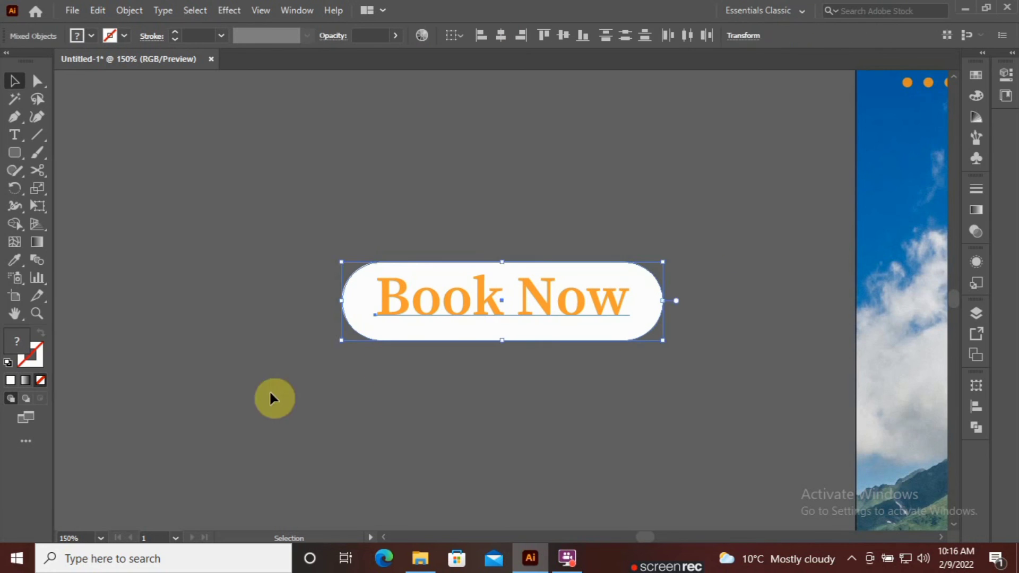
pyautogui.hotkey('ctrl', 'g')
pyautogui.moveTo(498, 295); pyautogui.dragTo(881, 278)
pyautogui.hotkey('ctrl', '-')
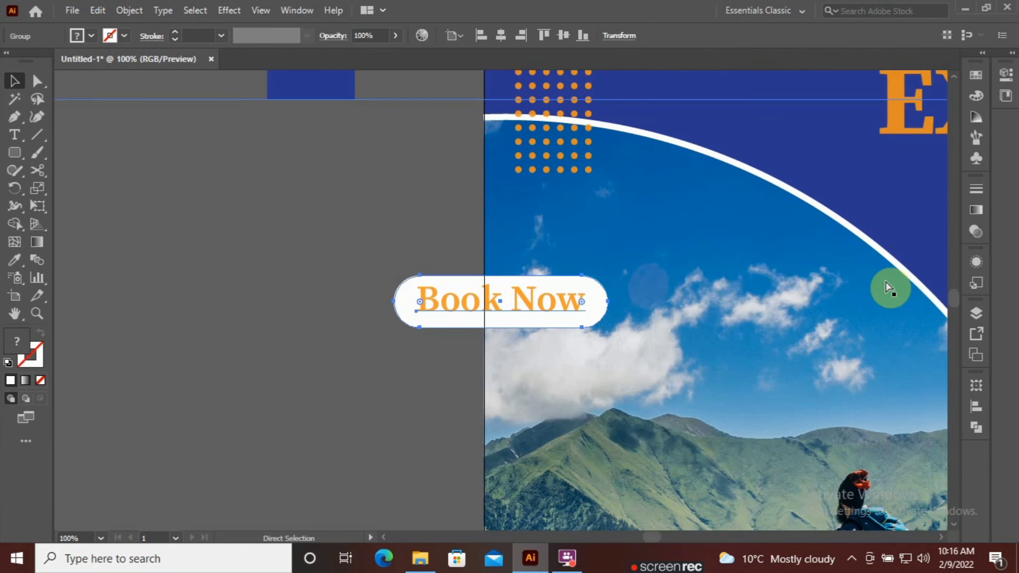
pyautogui.hotkey('ctrl', '+')
pyautogui.moveTo(504, 311); pyautogui.dragTo(914, 271)
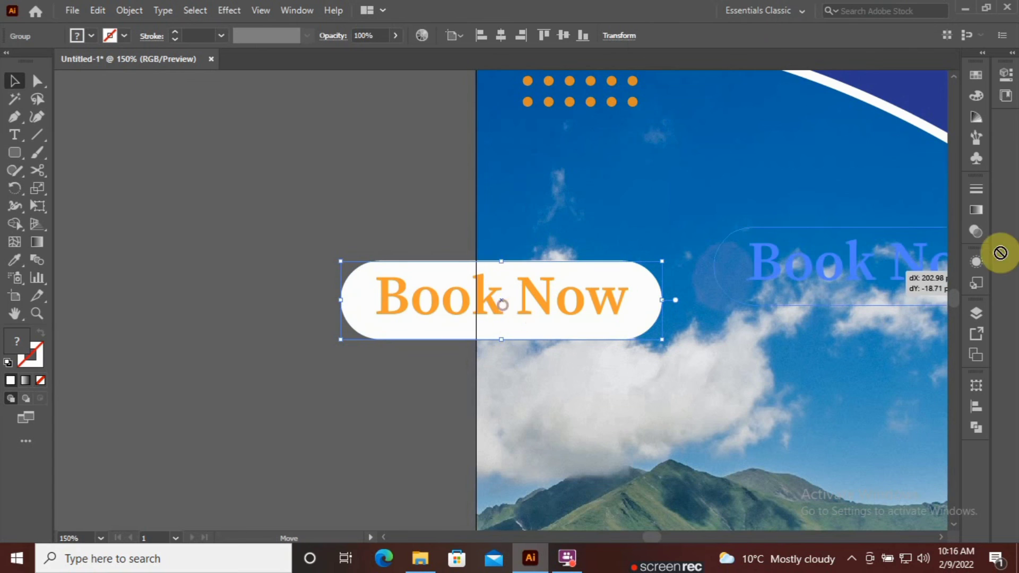
pyautogui.hotkey('ctrl', '-')
pyautogui.hotkey('ctrl', '-')
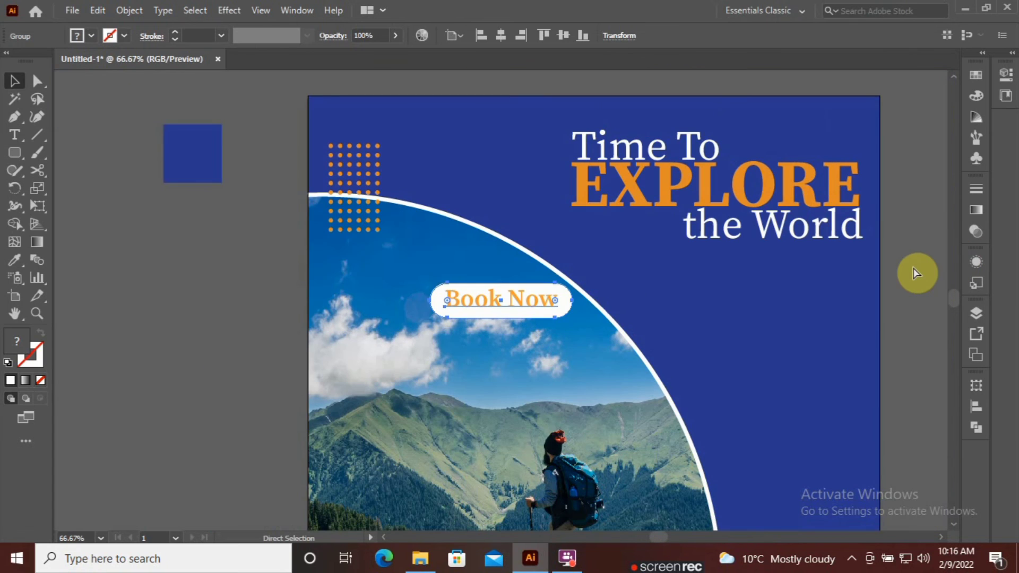
# Drag the Book Now button below 'the World' and scale it down by a corner.
pyautogui.moveTo(610, 290); pyautogui.dragTo(747, 329)
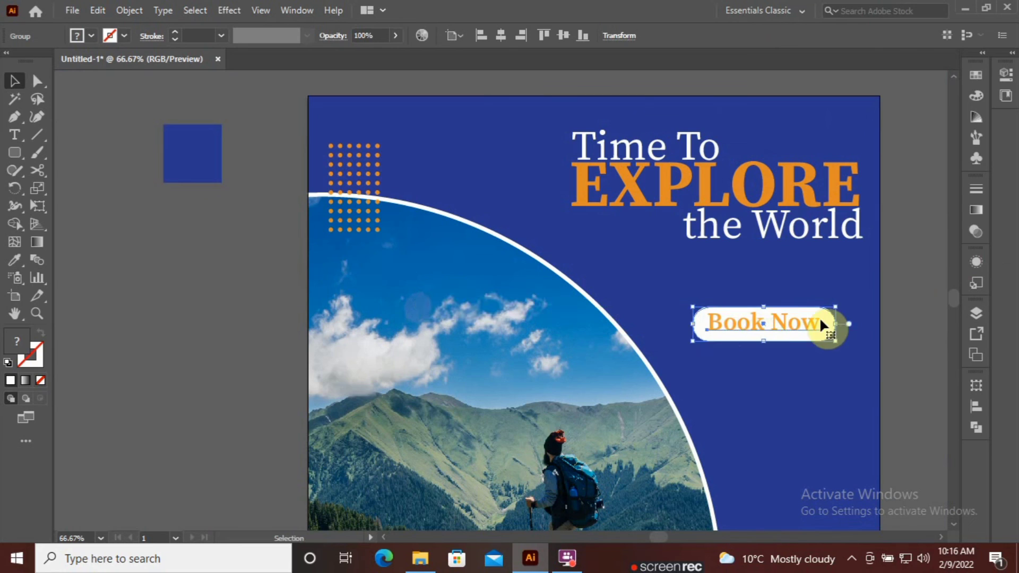
pyautogui.moveTo(832, 306); pyautogui.dragTo(837, 307)
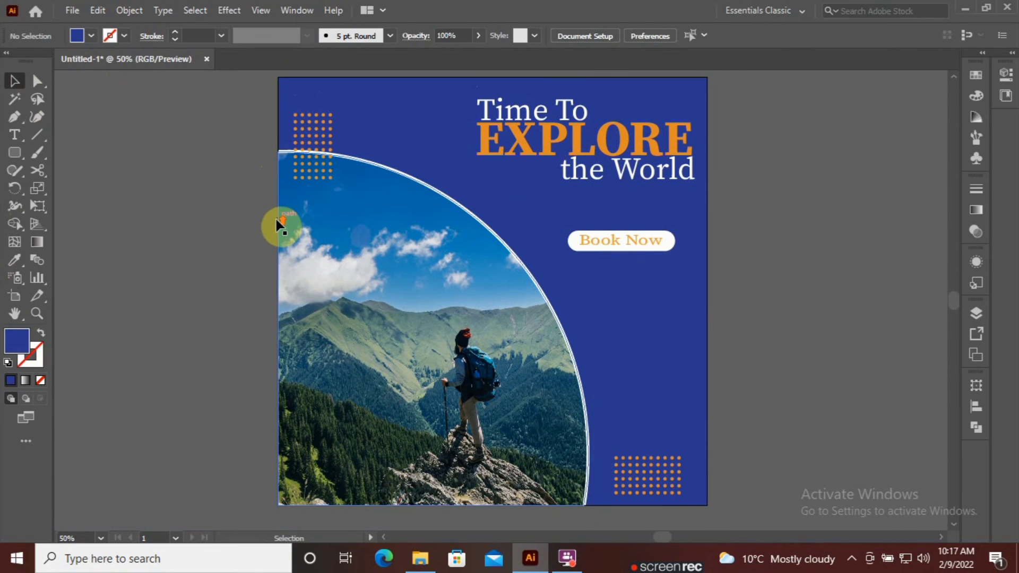
pyautogui.scroll(2, 433, 235)
pyautogui.scroll(-2, 690, 294)
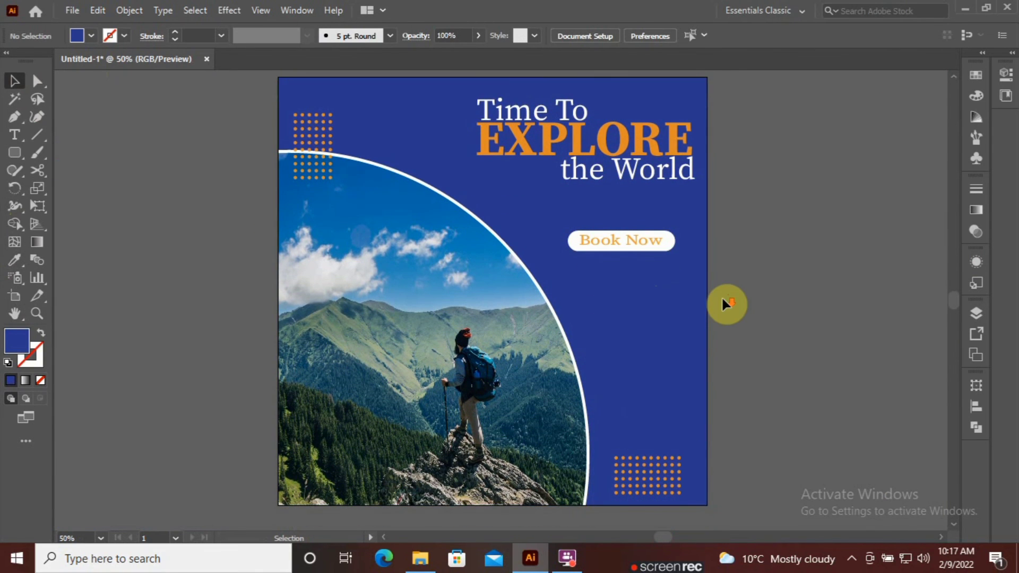
pyautogui.scroll(2, 722, 296)
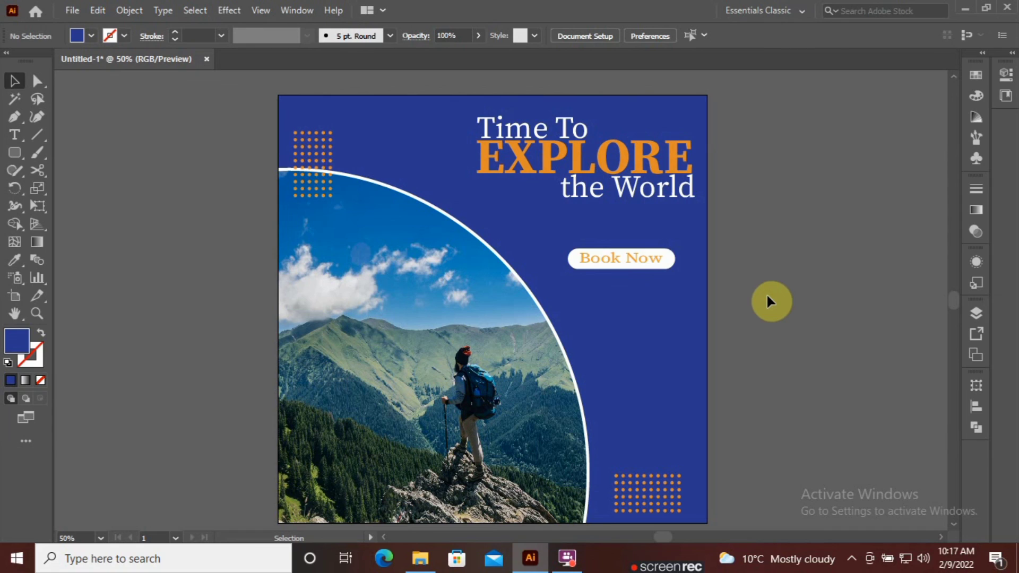